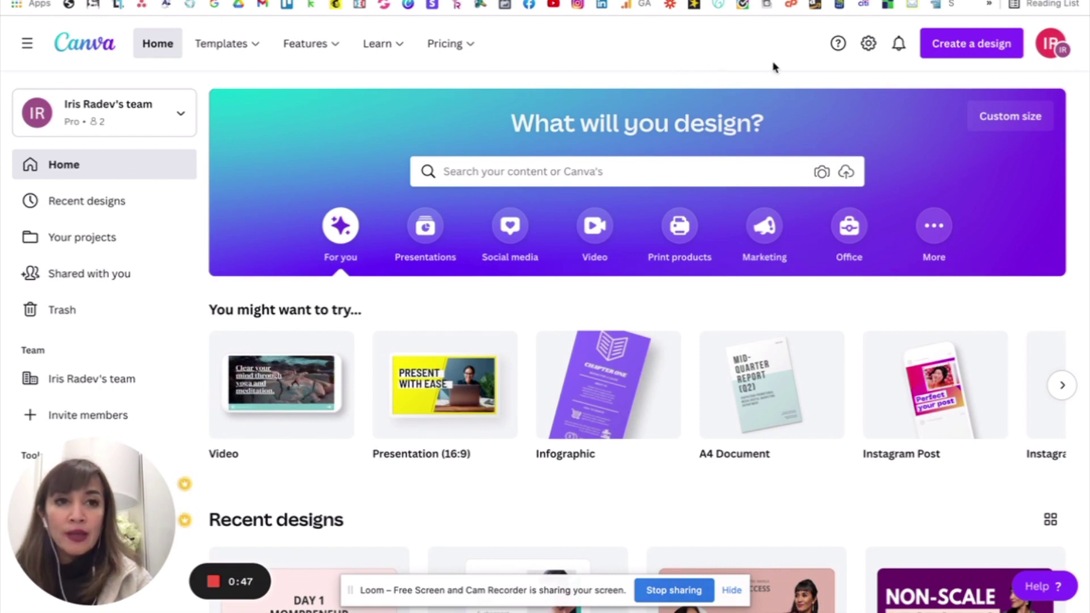
Start a blank Logo design and rename it 'Biz Logo'.
{"action": "left_click", "coordinate": [960, 48]}
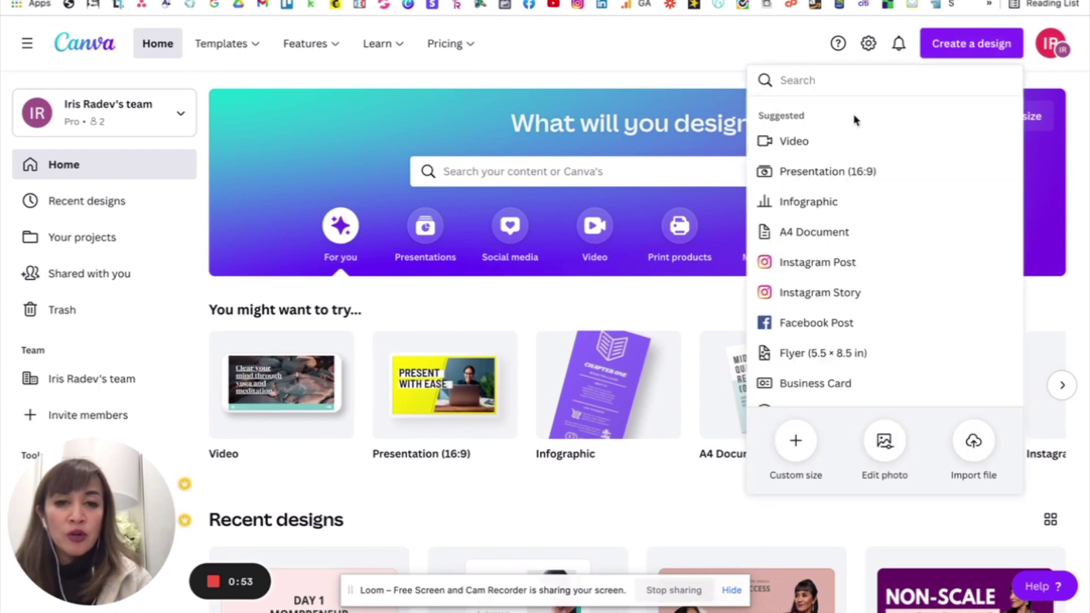
{"action": "scroll", "coordinate": [855, 282], "scroll_direction": "down", "scroll_amount": 3}
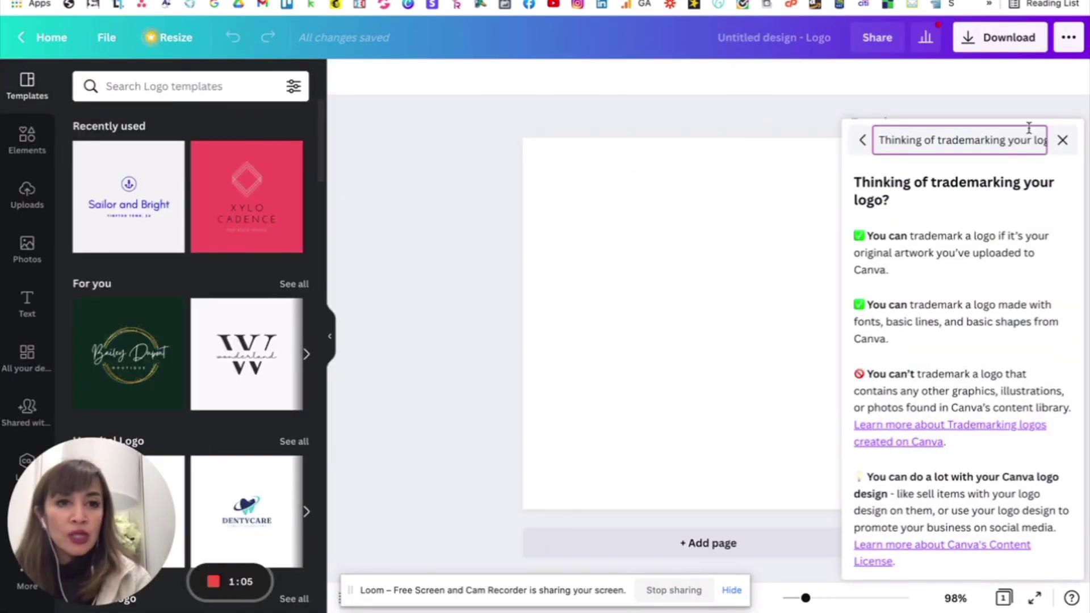
{"action": "left_click", "coordinate": [1060, 142]}
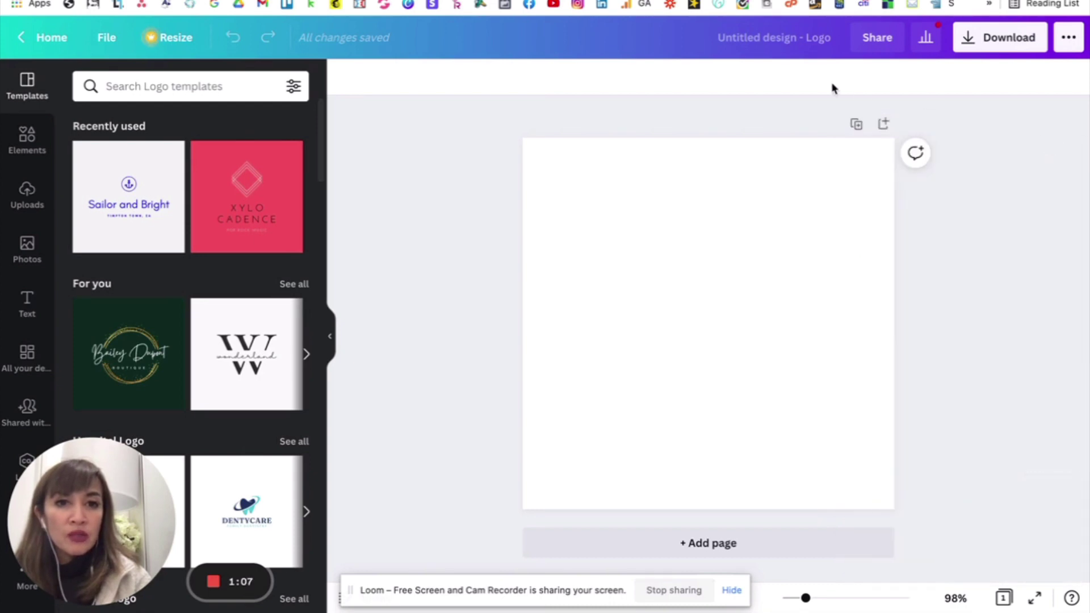
{"action": "left_click", "coordinate": [791, 39]}
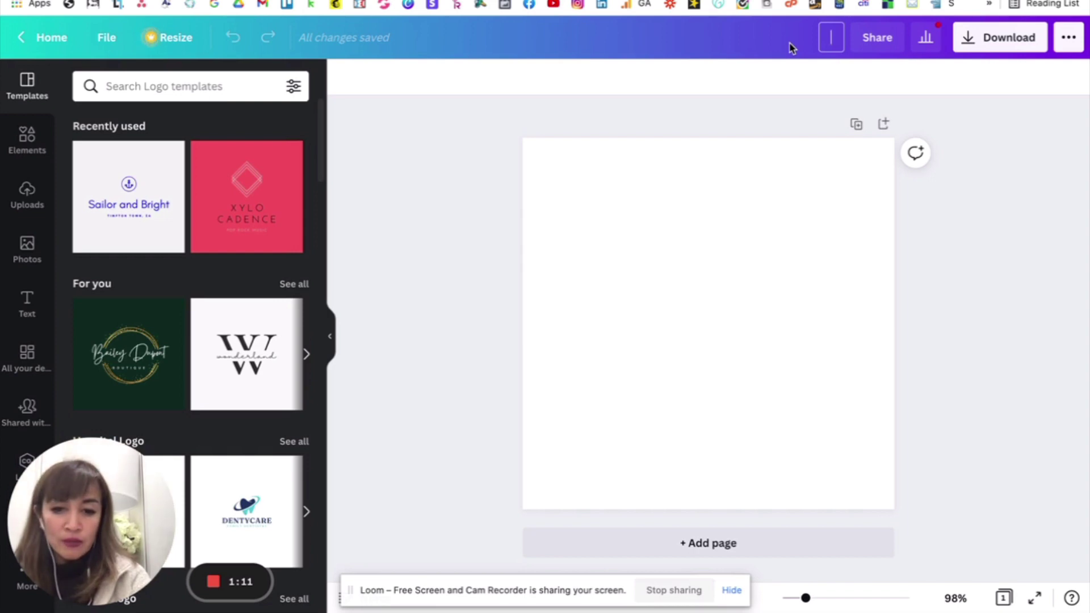
{"action": "type", "text": "Biz Logo"}
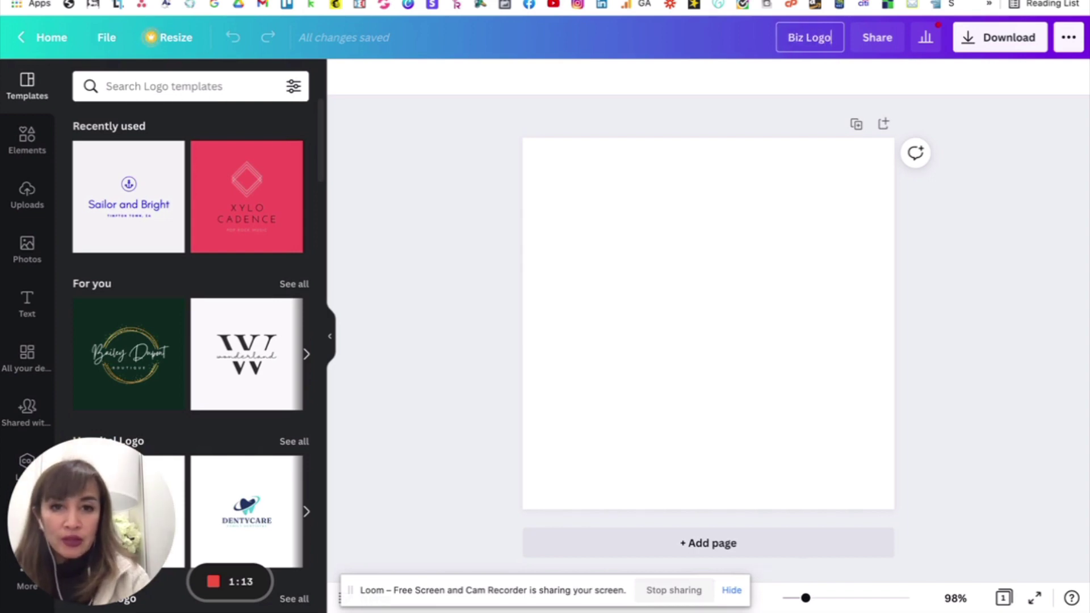
{"action": "left_click", "coordinate": [739, 228]}
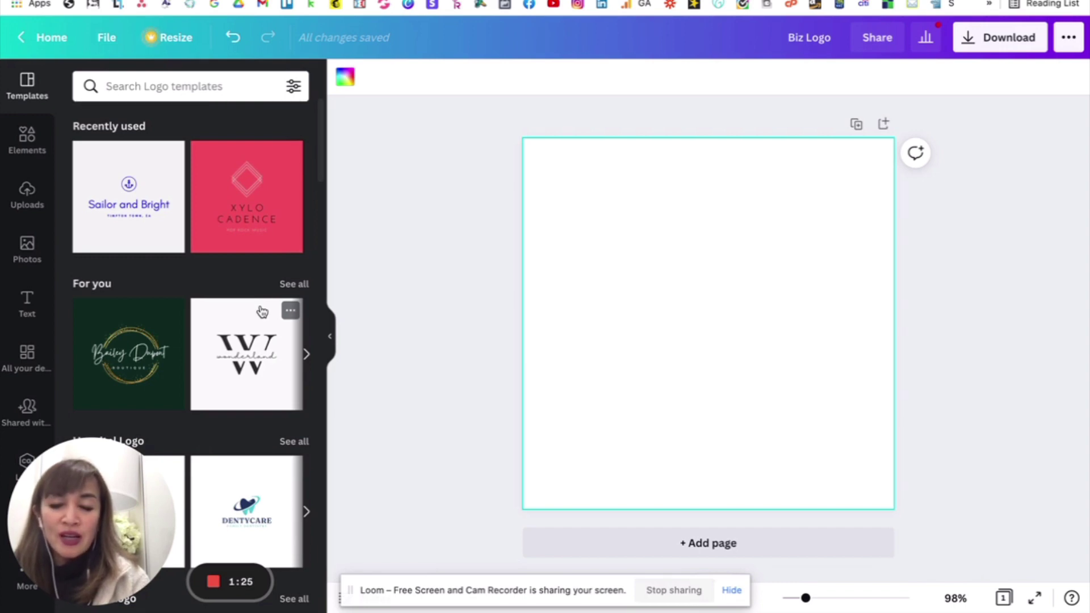
Scroll through the logo template categories such as Business, Gym, Hotel and Farm.
{"action": "scroll", "coordinate": [247, 356], "scroll_direction": "down", "scroll_amount": 3}
{"action": "scroll", "coordinate": [247, 356], "scroll_direction": "down", "scroll_amount": 12}
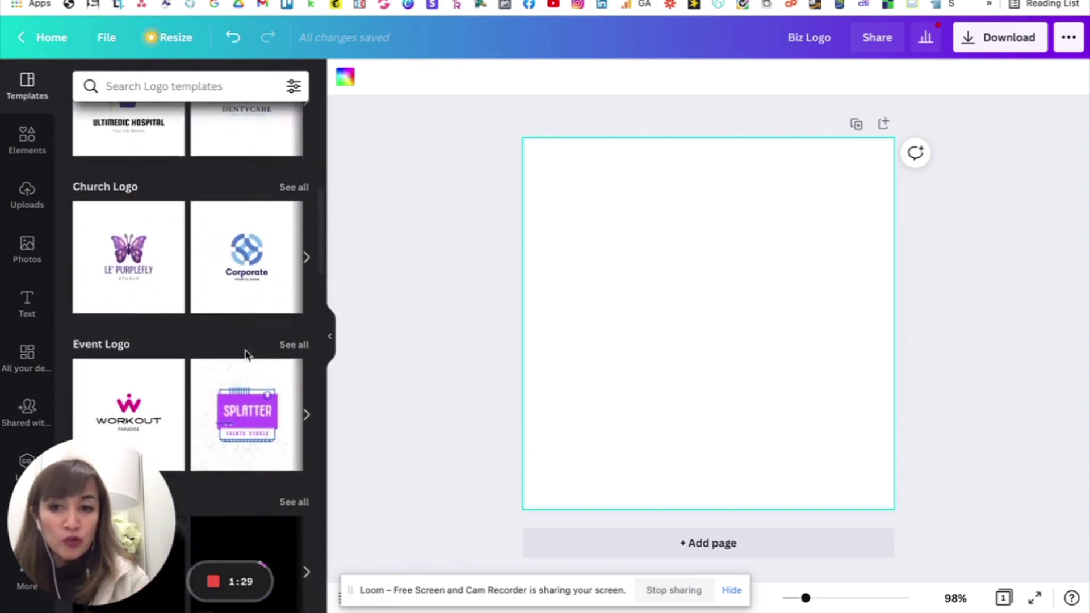
{"action": "scroll", "coordinate": [247, 356], "scroll_direction": "down", "scroll_amount": 1}
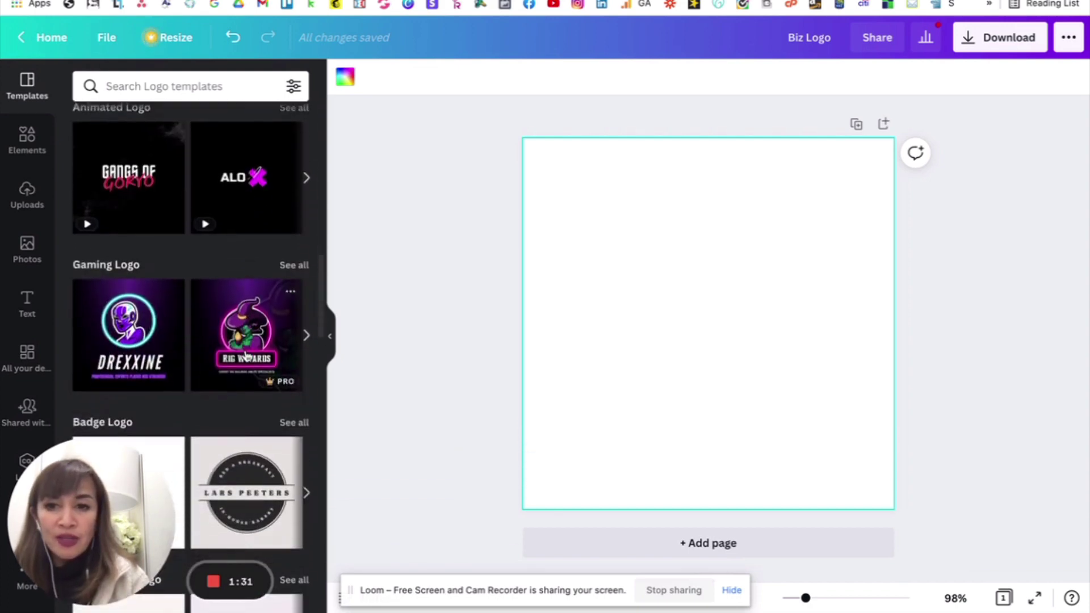
{"action": "scroll", "coordinate": [247, 357], "scroll_direction": "down", "scroll_amount": 11}
{"action": "scroll", "coordinate": [247, 356], "scroll_direction": "down", "scroll_amount": 18}
{"action": "scroll", "coordinate": [248, 356], "scroll_direction": "down", "scroll_amount": 17}
{"action": "scroll", "coordinate": [247, 356], "scroll_direction": "up", "scroll_amount": 20}
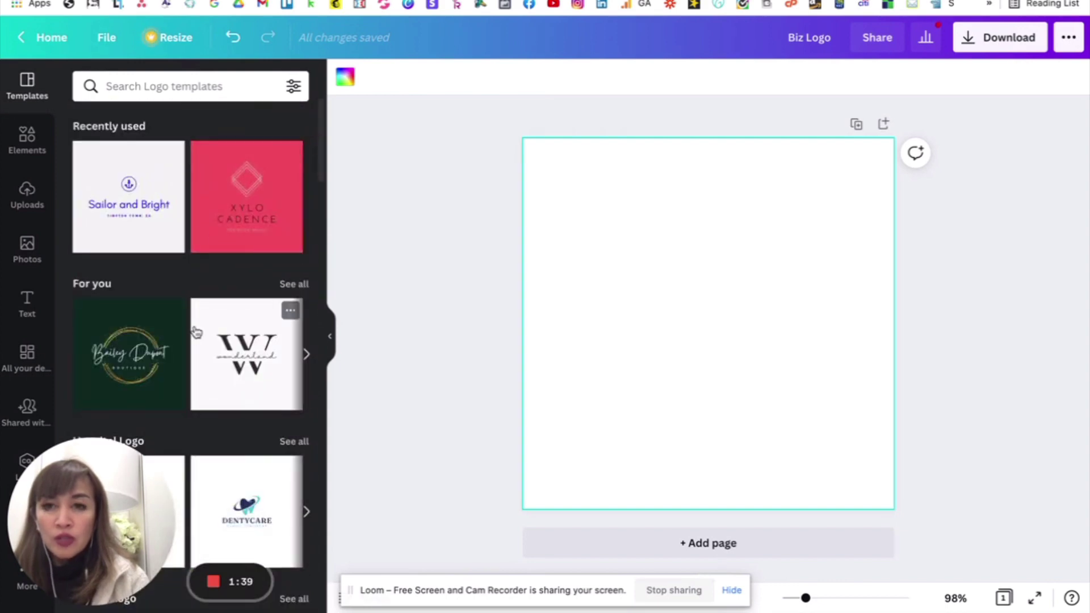
{"action": "scroll", "coordinate": [223, 369], "scroll_direction": "down", "scroll_amount": 6}
{"action": "scroll", "coordinate": [223, 369], "scroll_direction": "down", "scroll_amount": 20}
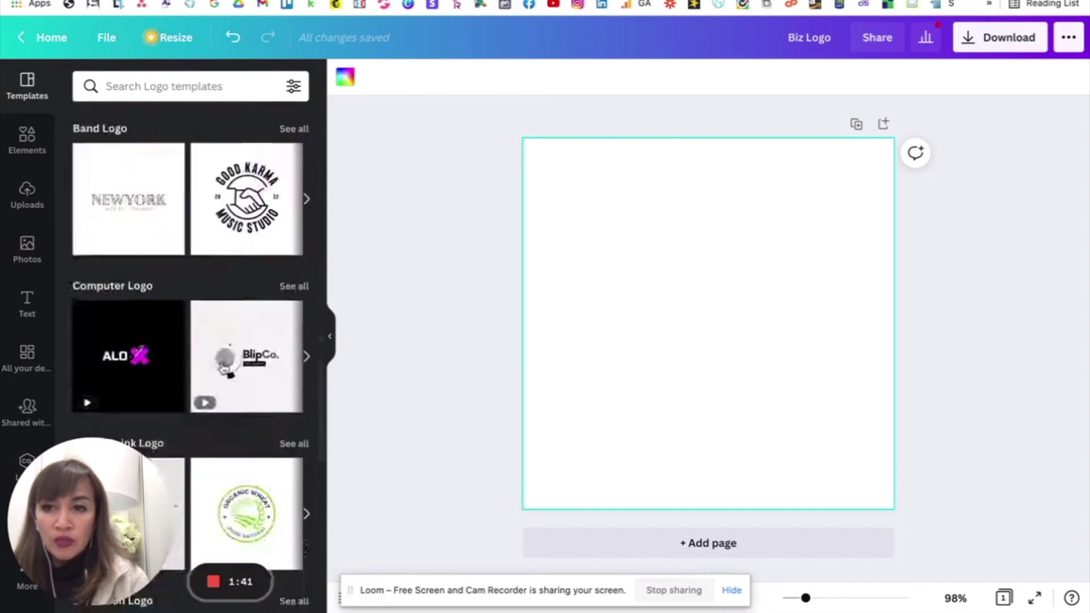
{"action": "scroll", "coordinate": [223, 369], "scroll_direction": "down", "scroll_amount": 20}
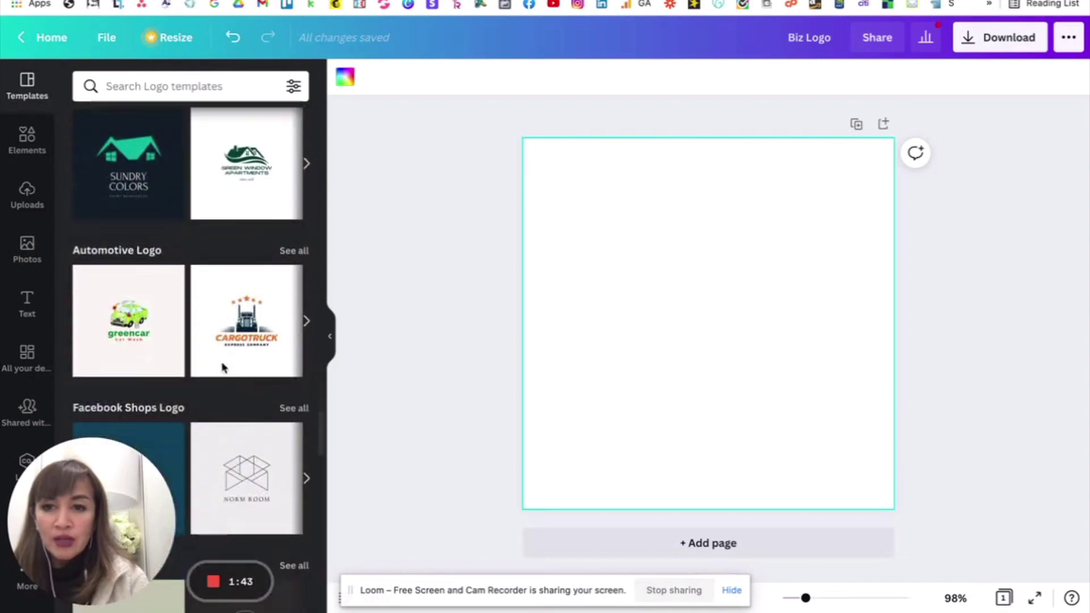
{"action": "scroll", "coordinate": [223, 369], "scroll_direction": "down", "scroll_amount": 5}
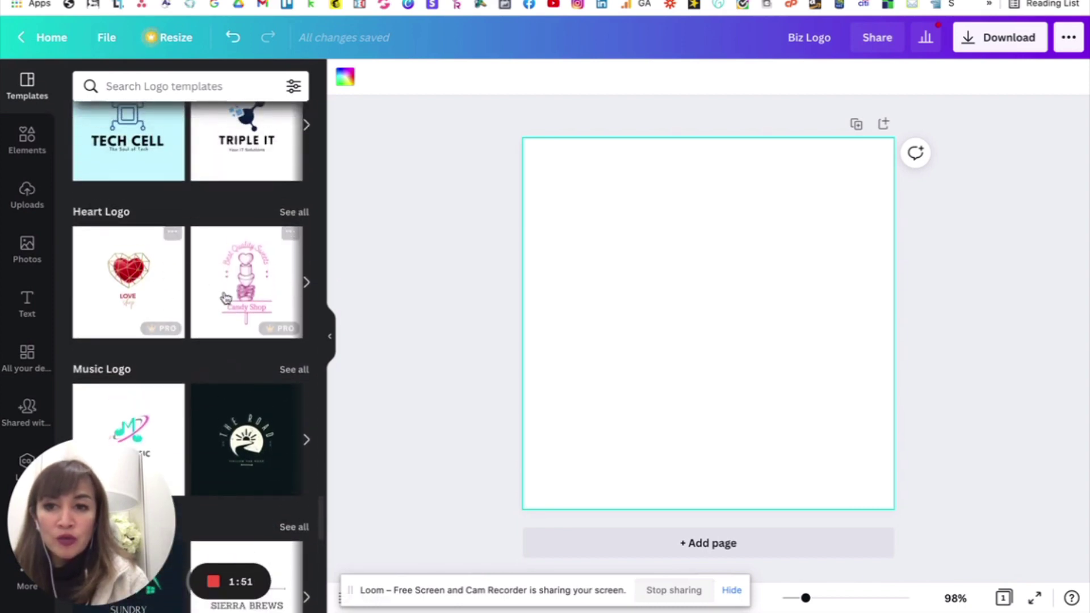
{"action": "scroll", "coordinate": [228, 304], "scroll_direction": "down", "scroll_amount": 15}
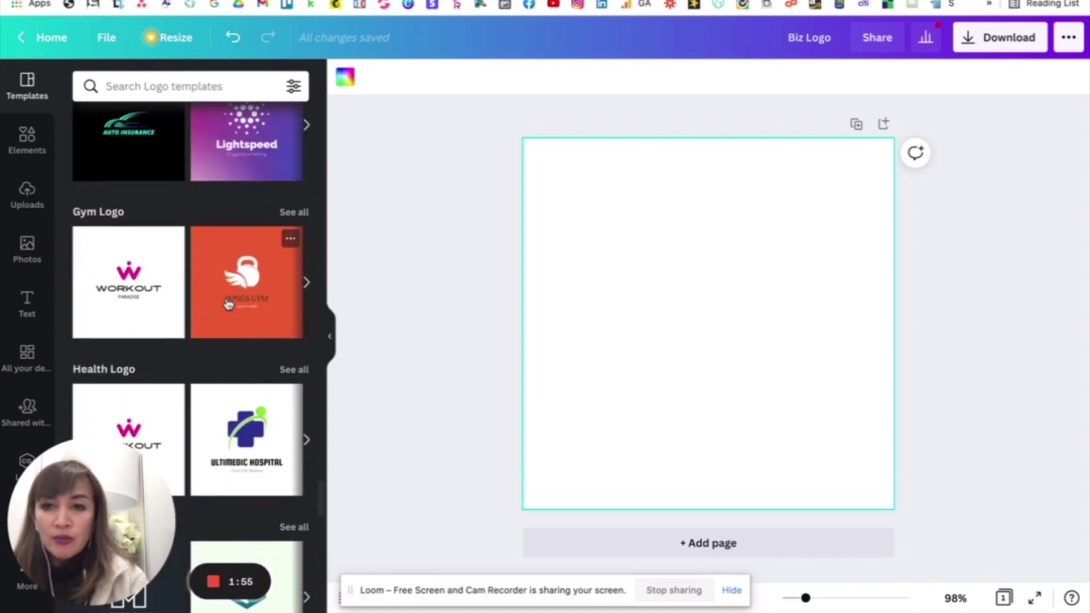
{"action": "scroll", "coordinate": [227, 304], "scroll_direction": "down", "scroll_amount": 10}
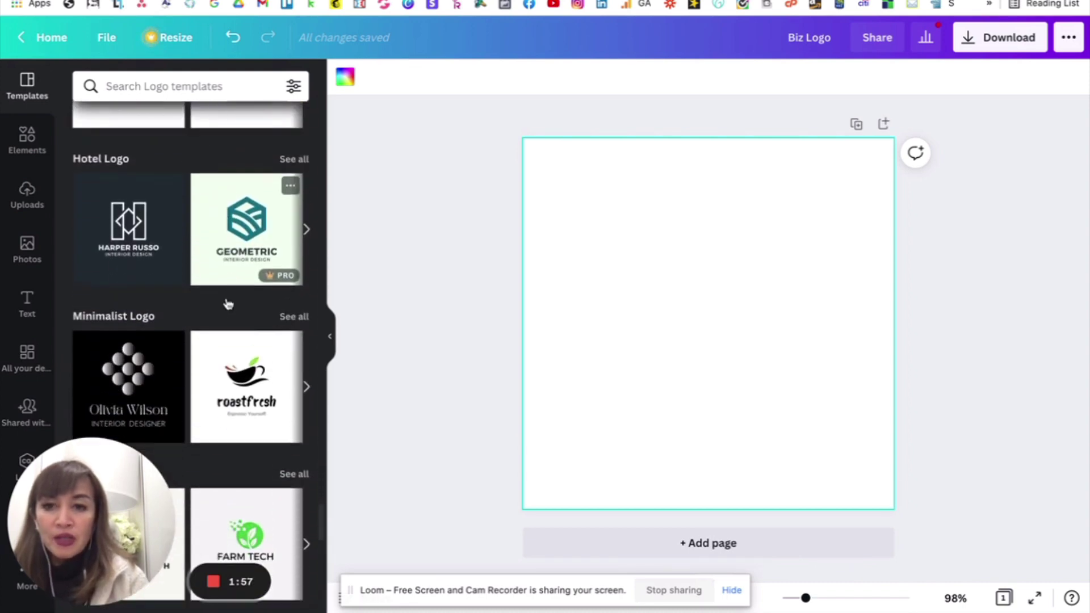
{"action": "scroll", "coordinate": [228, 302], "scroll_direction": "down", "scroll_amount": 5}
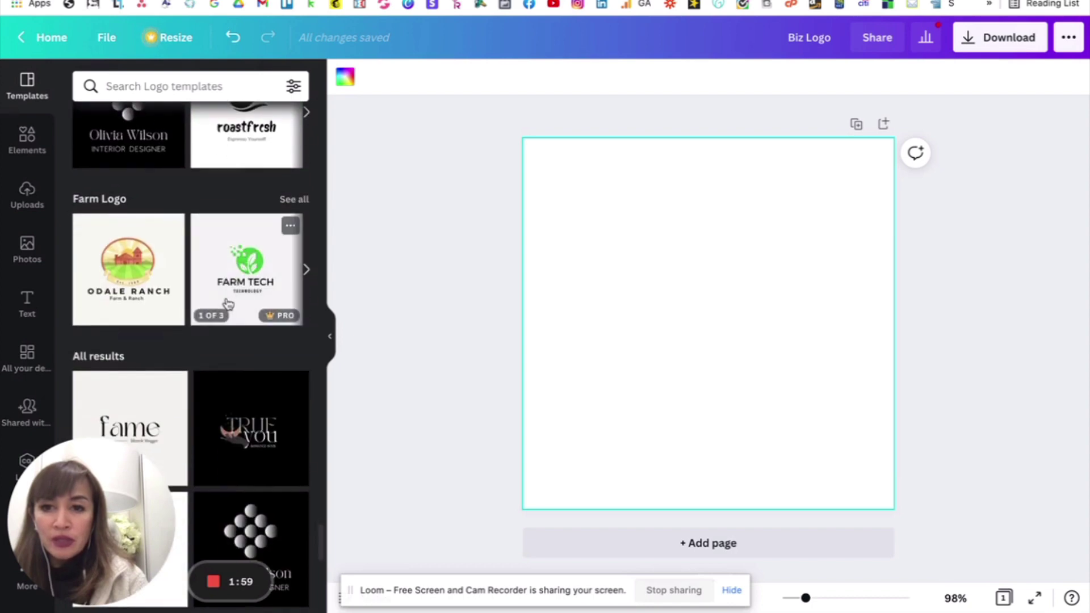
{"action": "scroll", "coordinate": [228, 304], "scroll_direction": "down", "scroll_amount": 5}
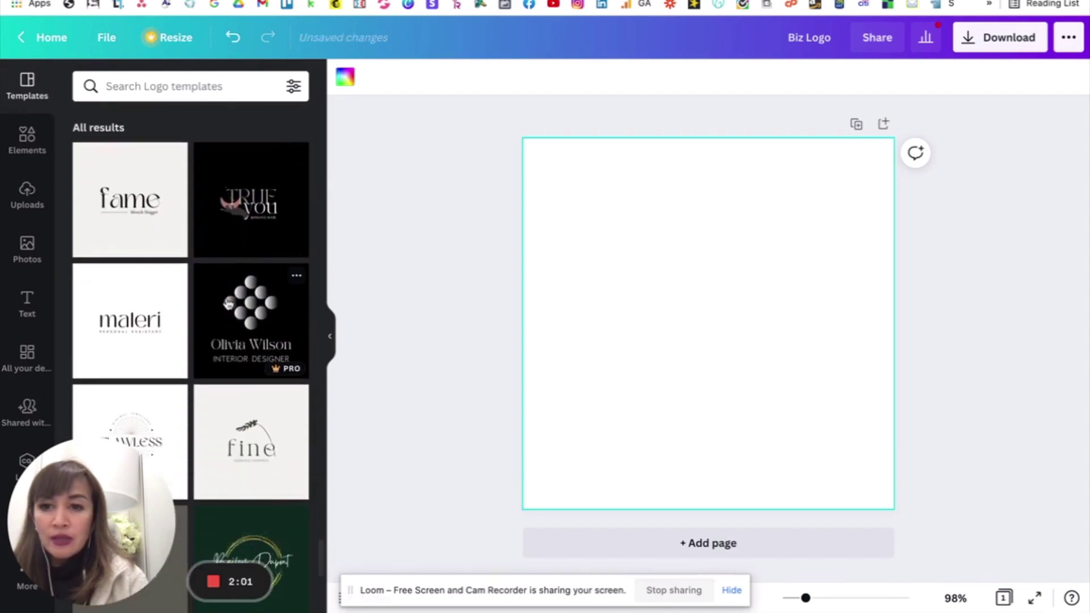
{"action": "scroll", "coordinate": [228, 304], "scroll_direction": "down", "scroll_amount": 5}
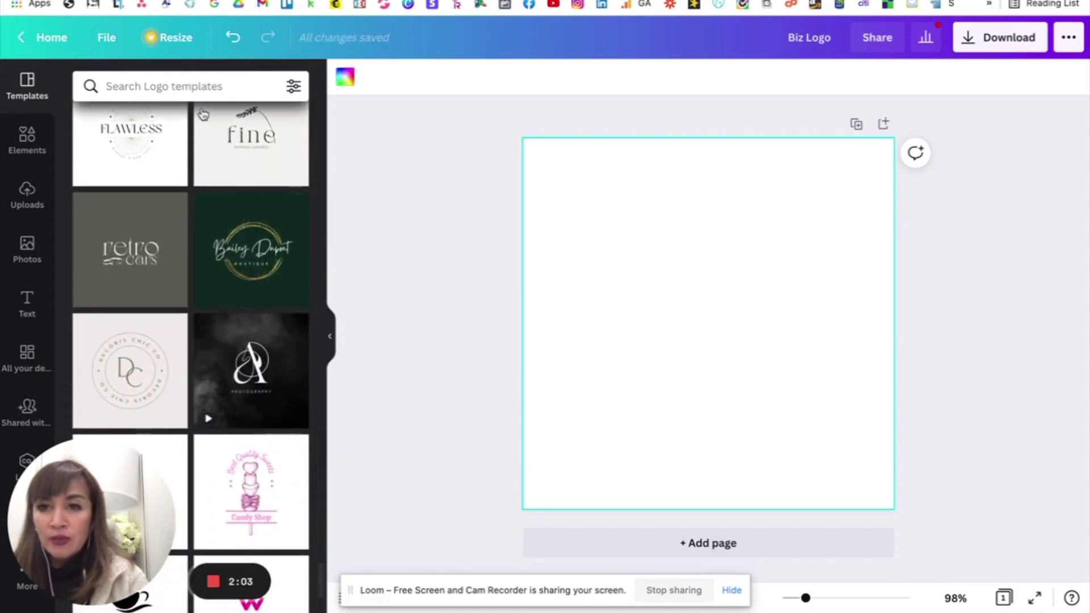
Search templates for 'food logo' and browse the Food / Drink Logos results down to GreenLeafs.
{"action": "left_click", "coordinate": [177, 84]}
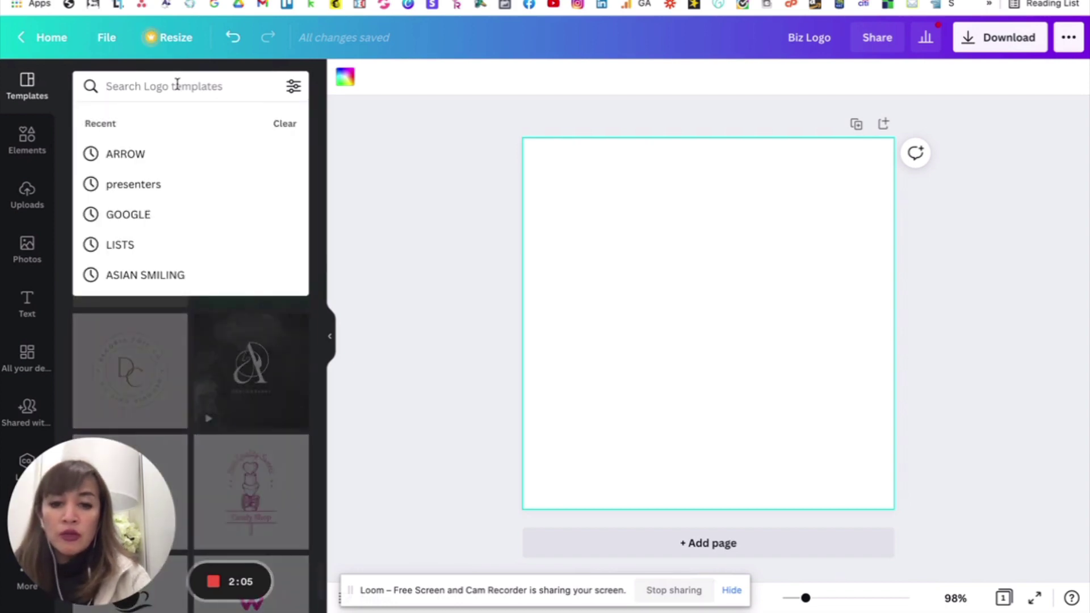
{"action": "type", "text": "food logo"}
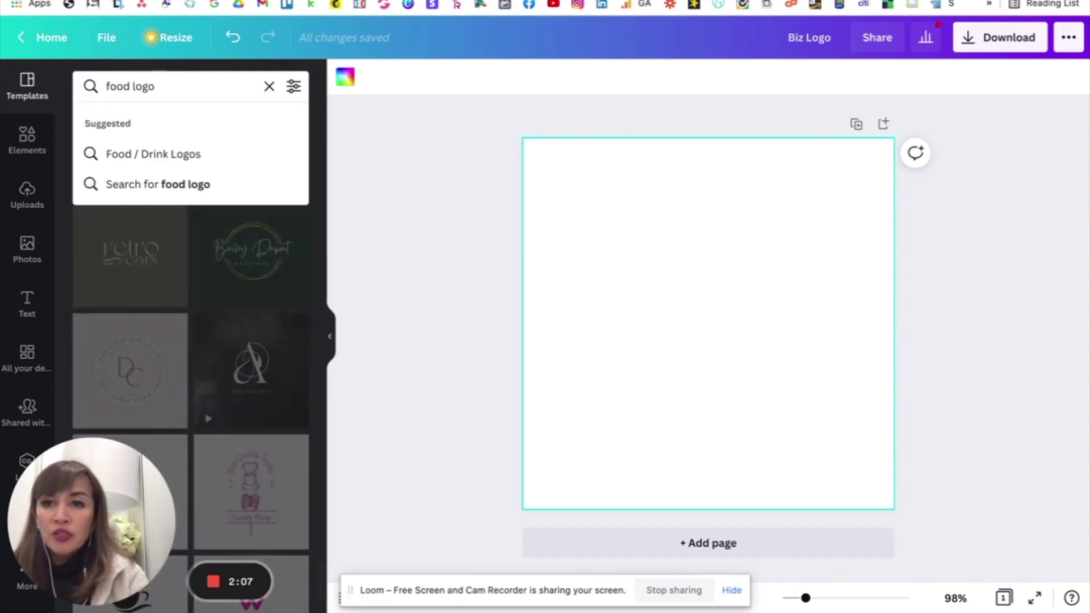
{"action": "left_click", "coordinate": [157, 155]}
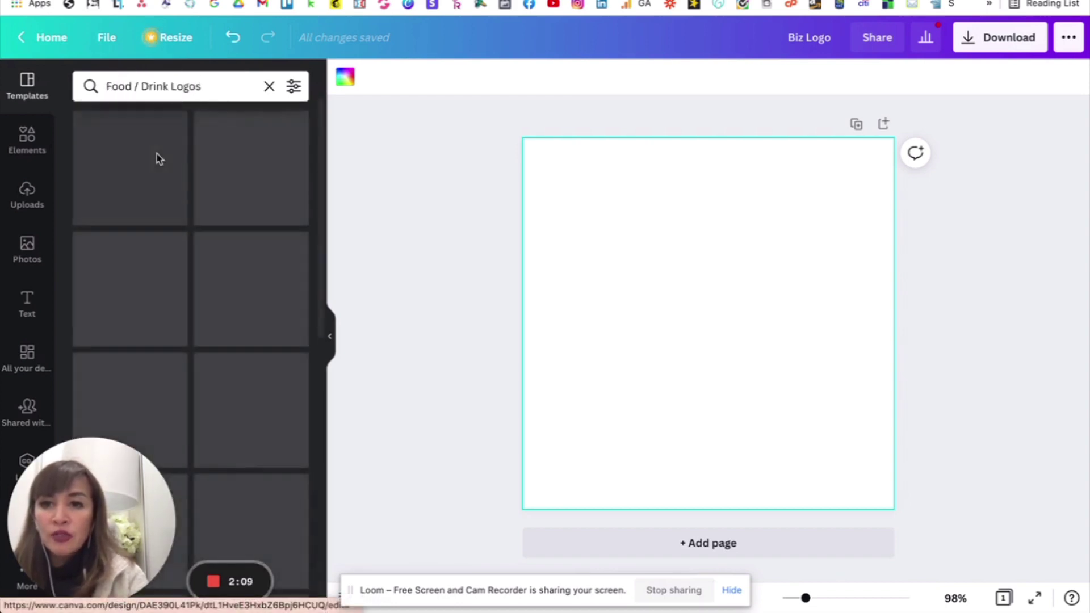
{"action": "scroll", "coordinate": [248, 373], "scroll_direction": "down", "scroll_amount": 7}
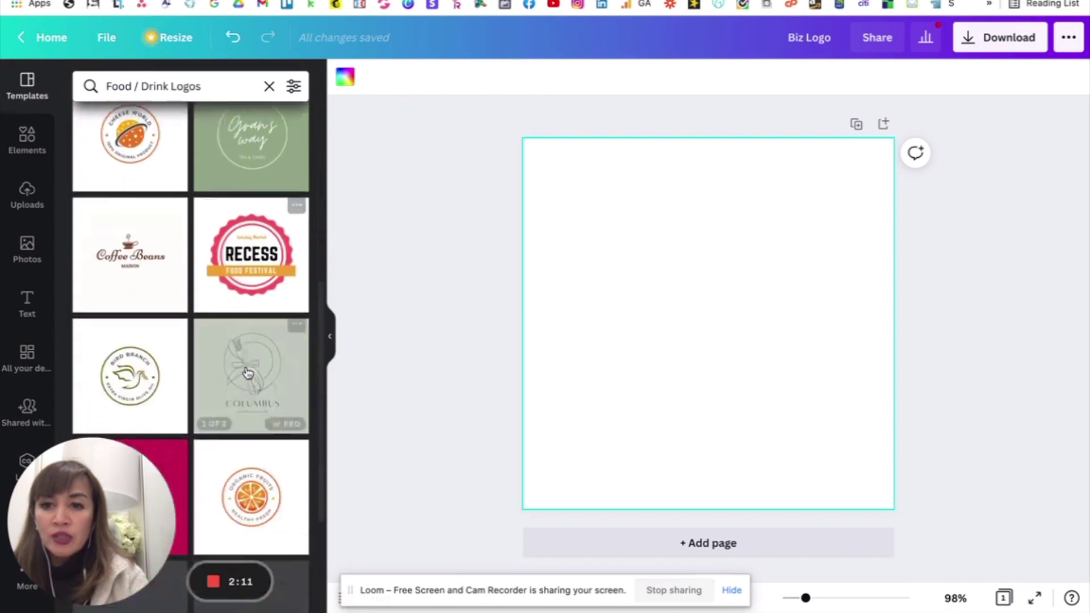
{"action": "scroll", "coordinate": [248, 373], "scroll_direction": "down", "scroll_amount": 10}
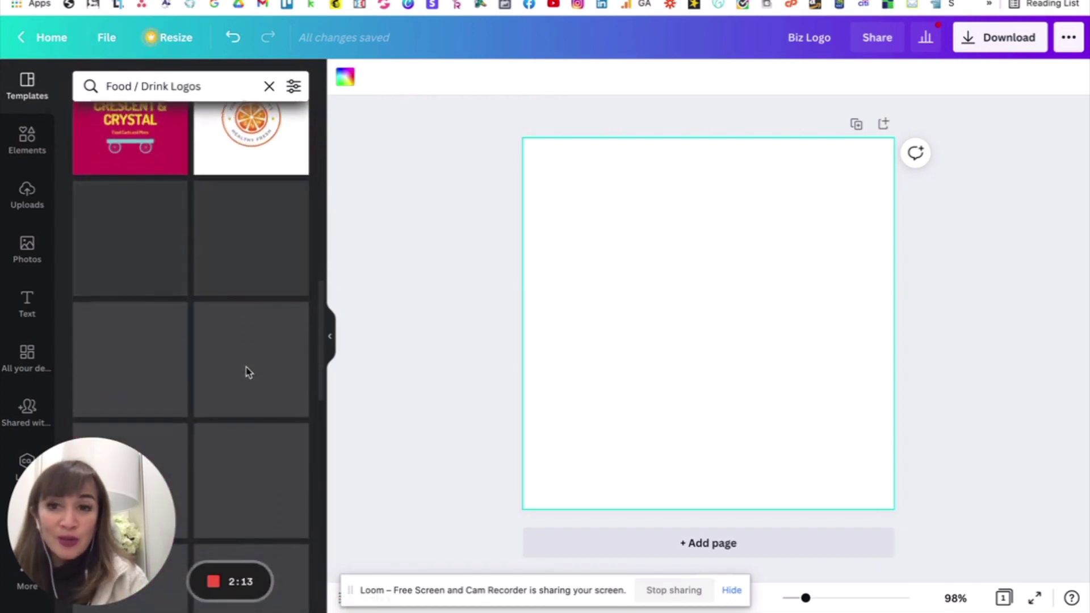
{"action": "scroll", "coordinate": [248, 372], "scroll_direction": "down", "scroll_amount": 10}
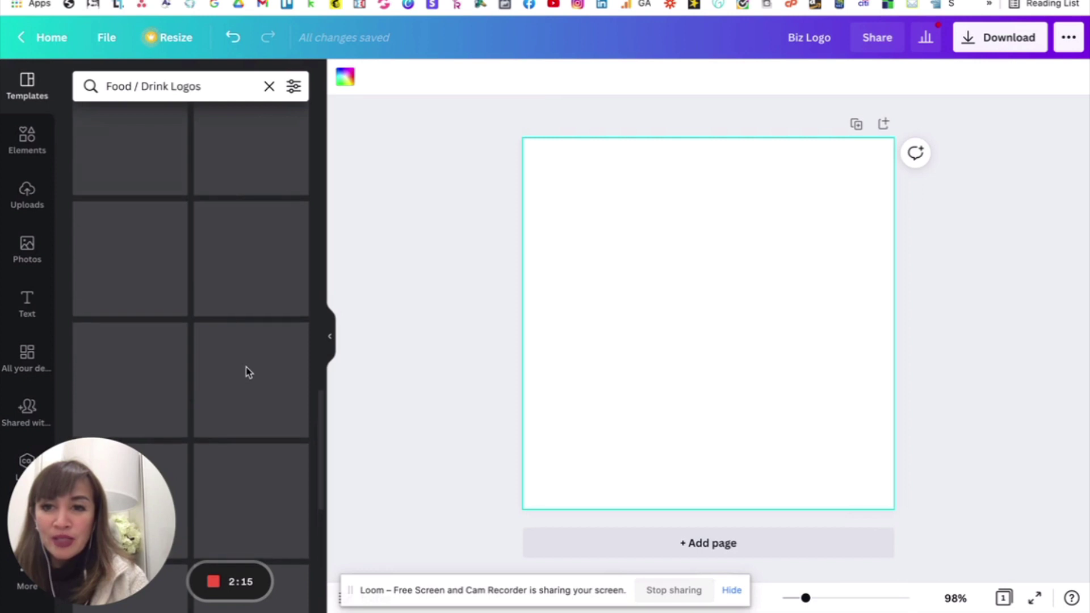
{"action": "scroll", "coordinate": [246, 268], "scroll_direction": "down", "scroll_amount": 1}
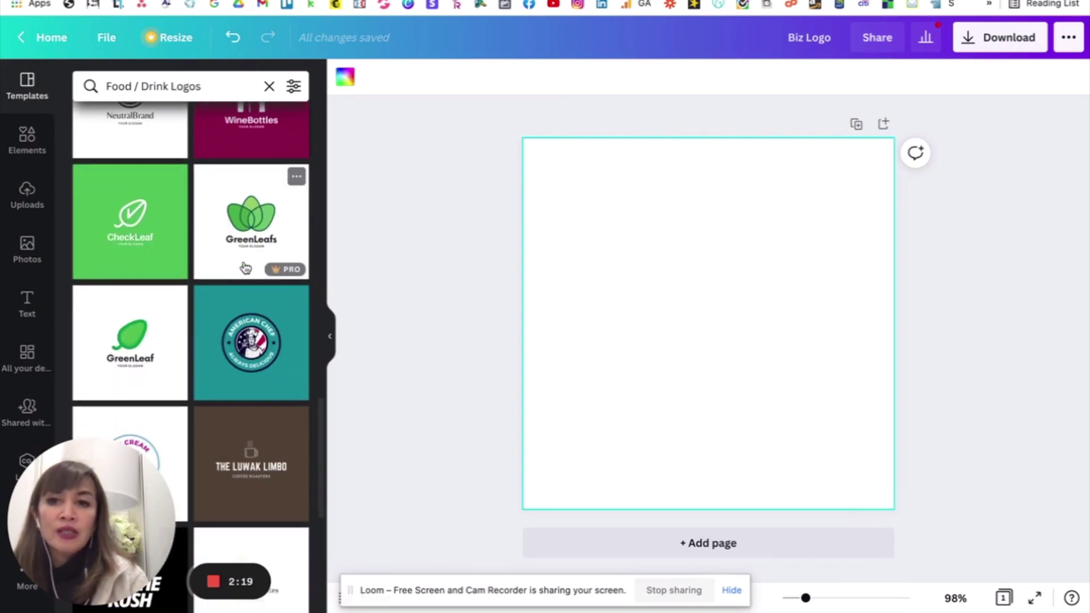
Apply the GreenLeafs template to the page and select its leaf graphic.
{"action": "left_click", "coordinate": [240, 180]}
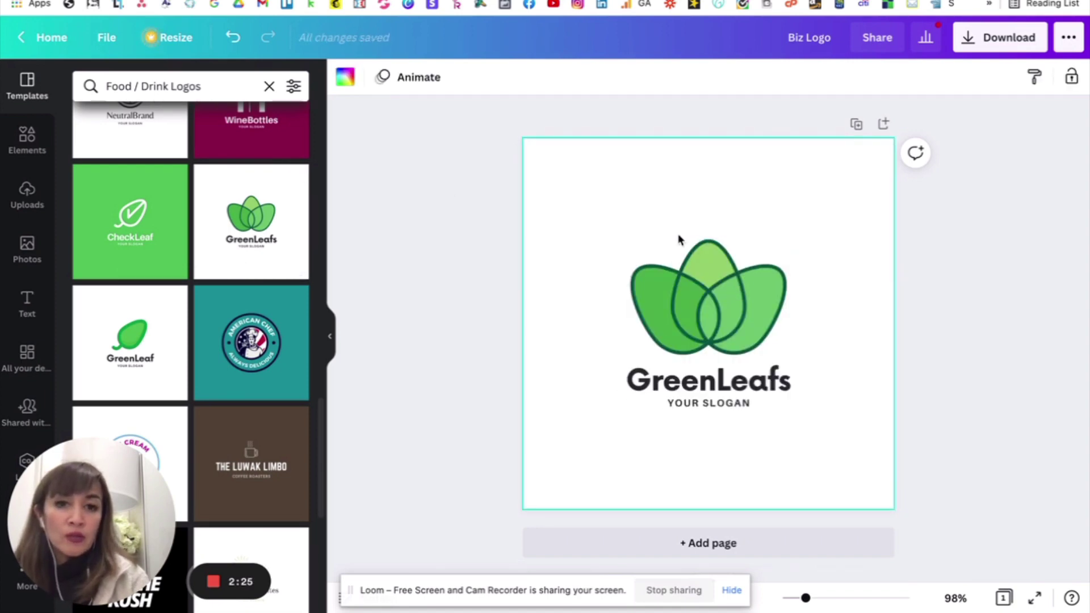
{"action": "left_click", "coordinate": [700, 300]}
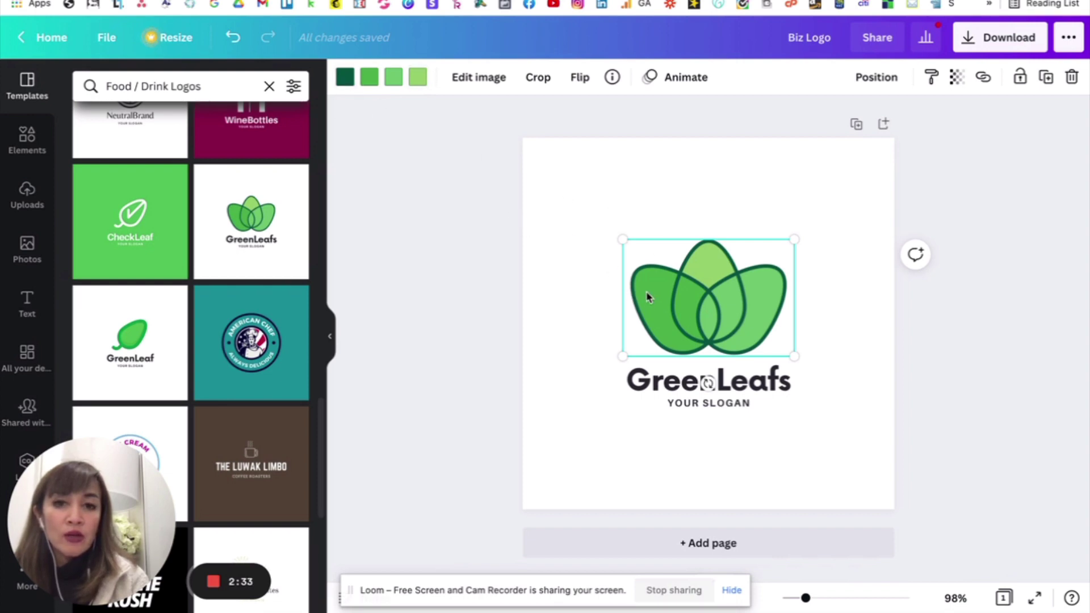
Make the leaf graphic's outlines dark purple.
{"action": "left_click", "coordinate": [345, 77]}
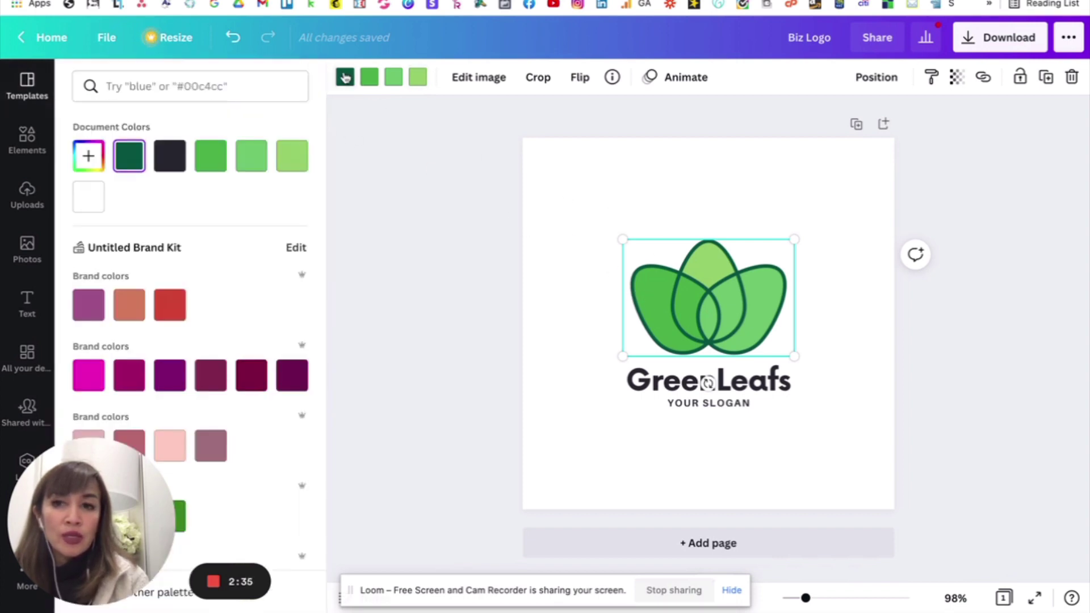
{"action": "scroll", "coordinate": [221, 244], "scroll_direction": "down", "scroll_amount": 5}
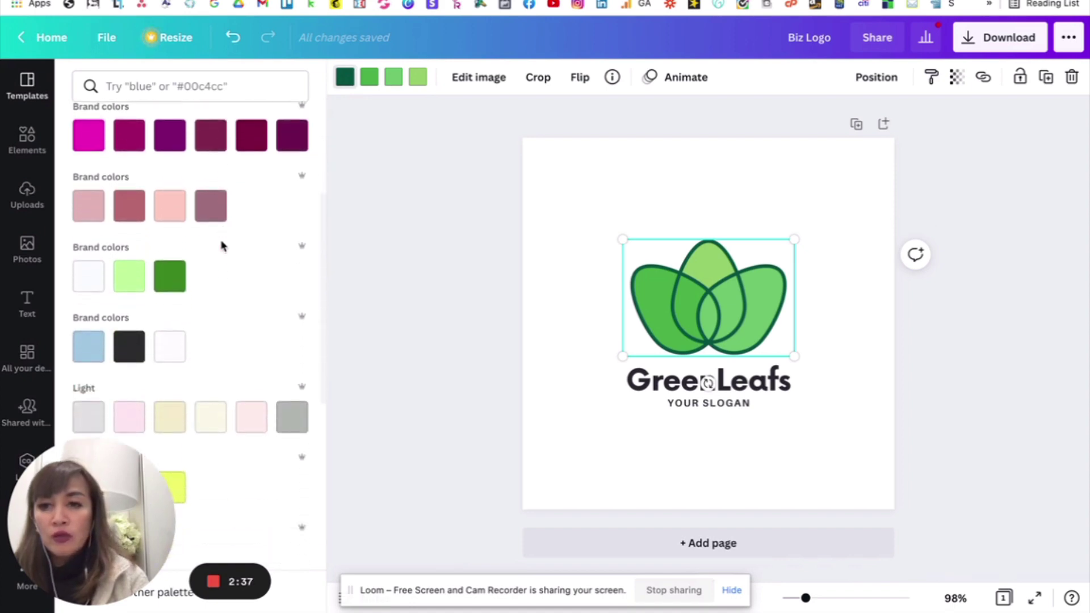
{"action": "scroll", "coordinate": [222, 245], "scroll_direction": "up", "scroll_amount": 5}
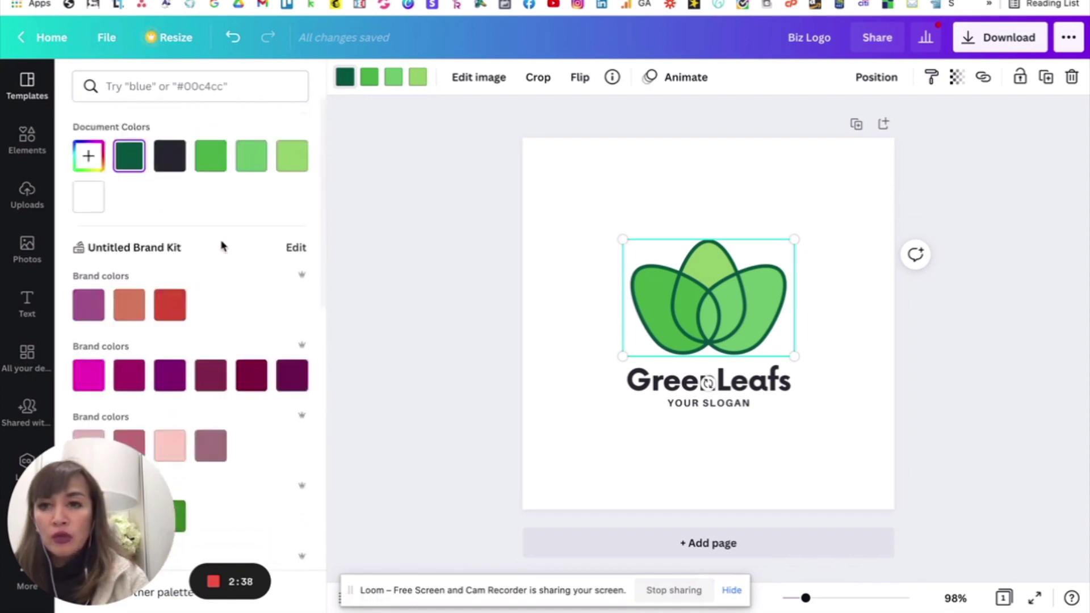
{"action": "left_click", "coordinate": [88, 157]}
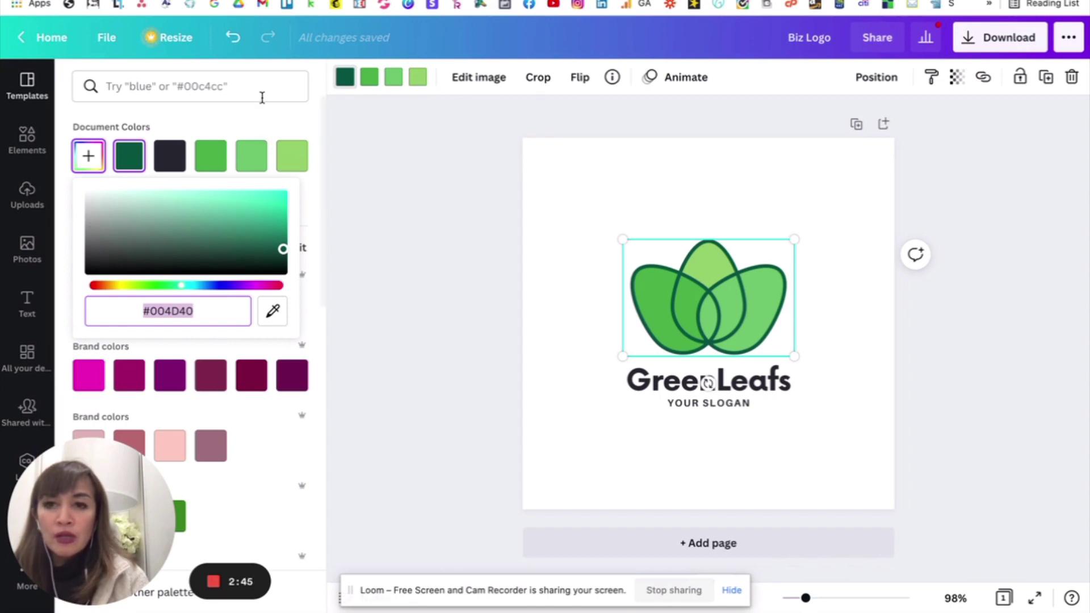
{"action": "left_click", "coordinate": [278, 105]}
{"action": "scroll", "coordinate": [238, 305], "scroll_direction": "down", "scroll_amount": 4}
{"action": "scroll", "coordinate": [238, 306], "scroll_direction": "down", "scroll_amount": 4}
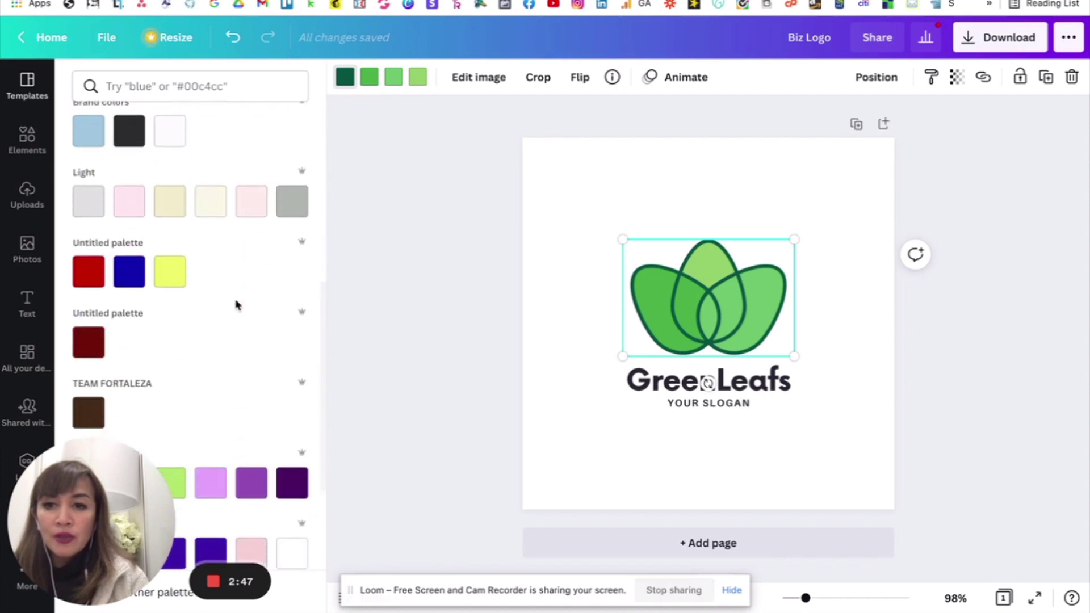
{"action": "scroll", "coordinate": [238, 306], "scroll_direction": "down", "scroll_amount": 5}
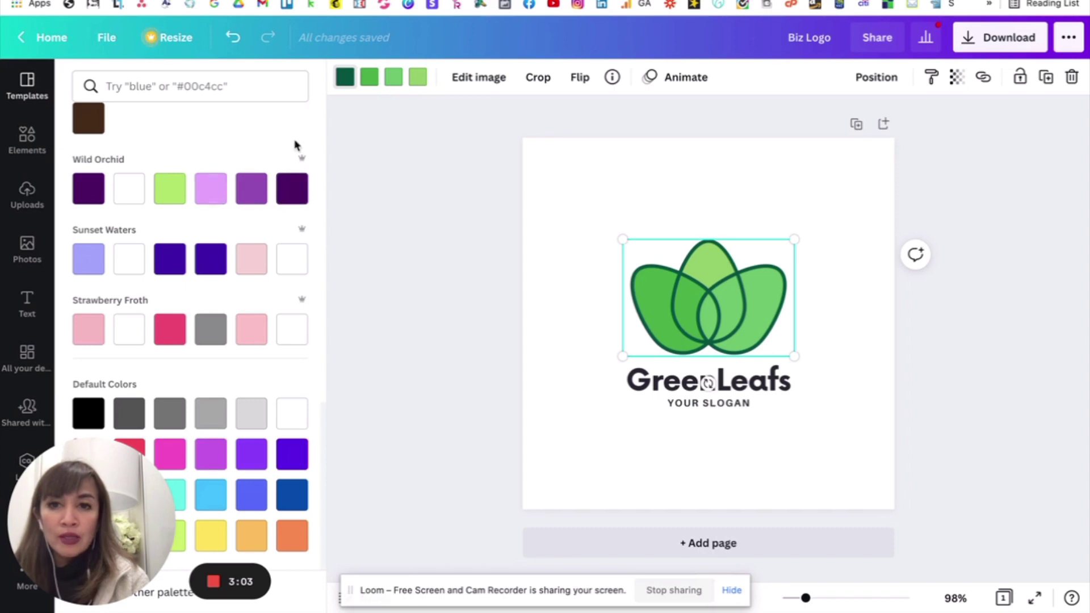
{"action": "left_click", "coordinate": [289, 188]}
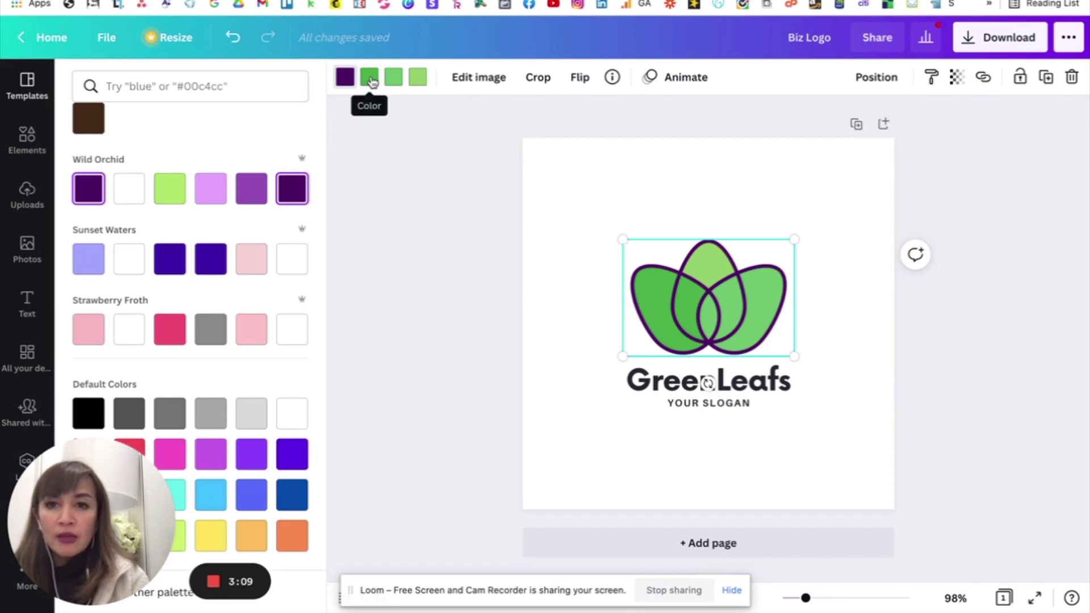
Colour the left leaf purple, the right leaf pink, and the centre leaf pale mauve #CBB4CA.
{"action": "left_click", "coordinate": [369, 77]}
{"action": "left_click", "coordinate": [252, 188]}
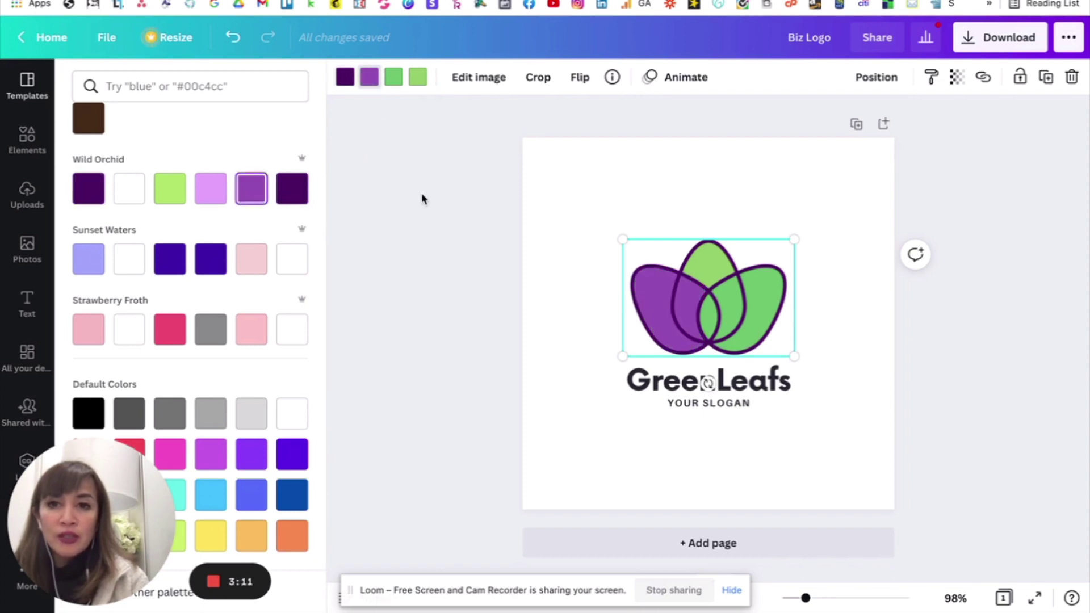
{"action": "left_click", "coordinate": [392, 78]}
{"action": "left_click", "coordinate": [207, 195]}
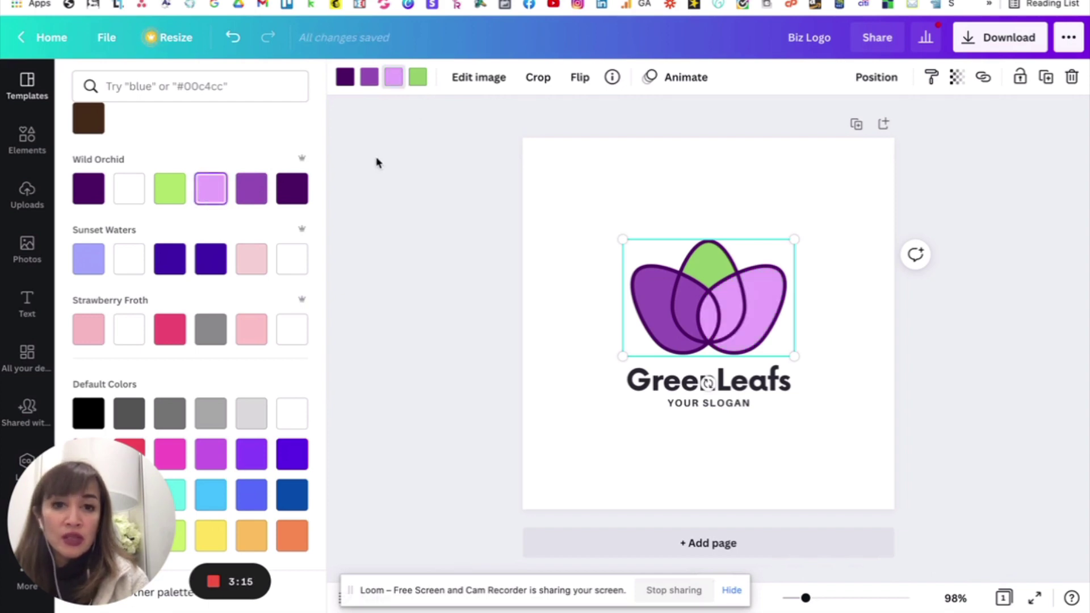
{"action": "left_click", "coordinate": [418, 77]}
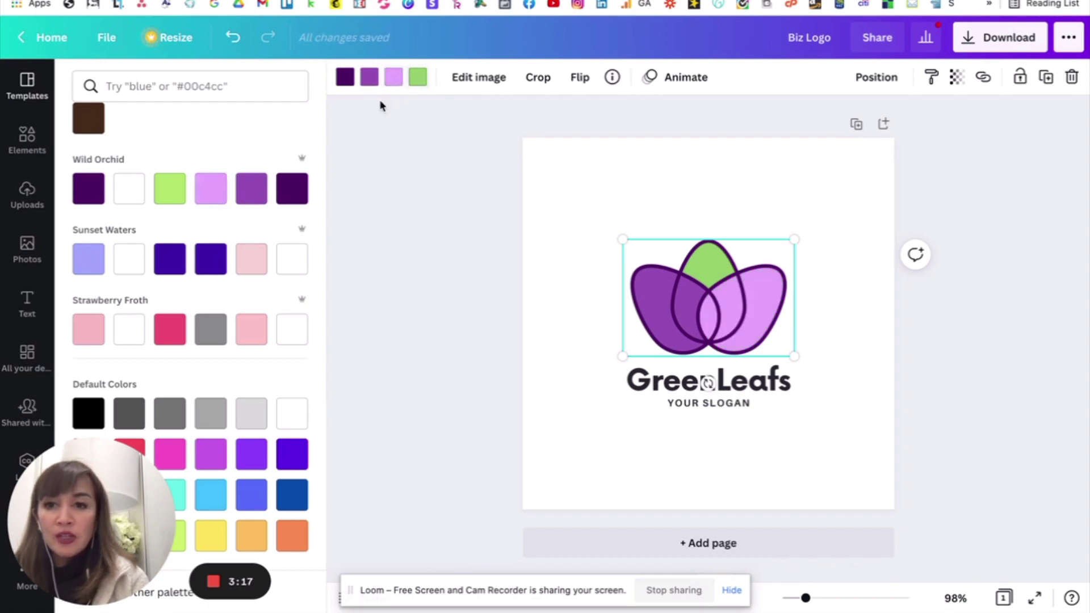
{"action": "scroll", "coordinate": [260, 298], "scroll_direction": "up", "scroll_amount": 10}
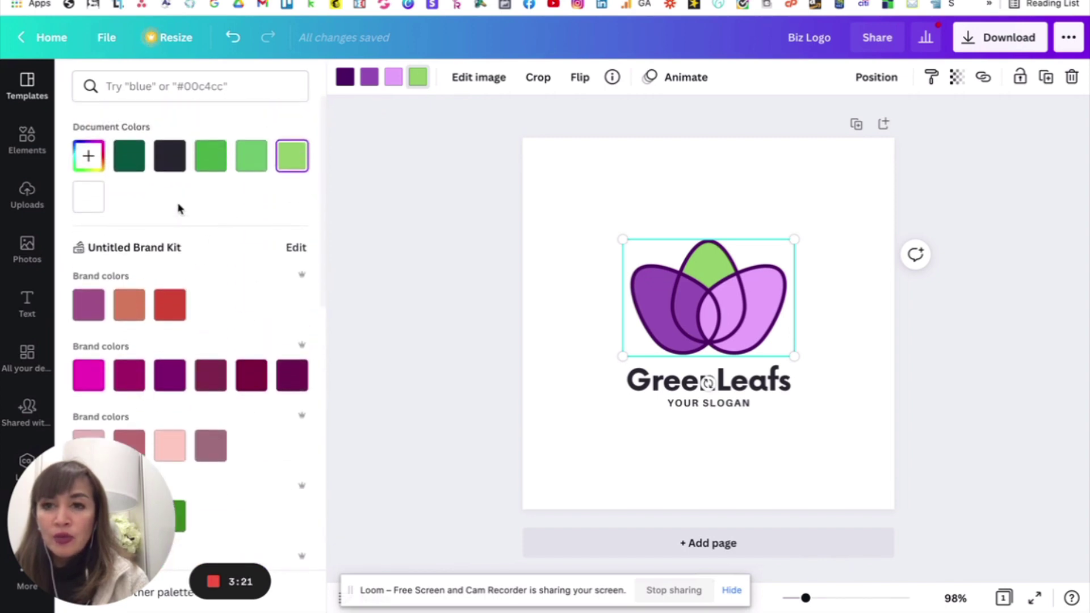
{"action": "left_click", "coordinate": [88, 156]}
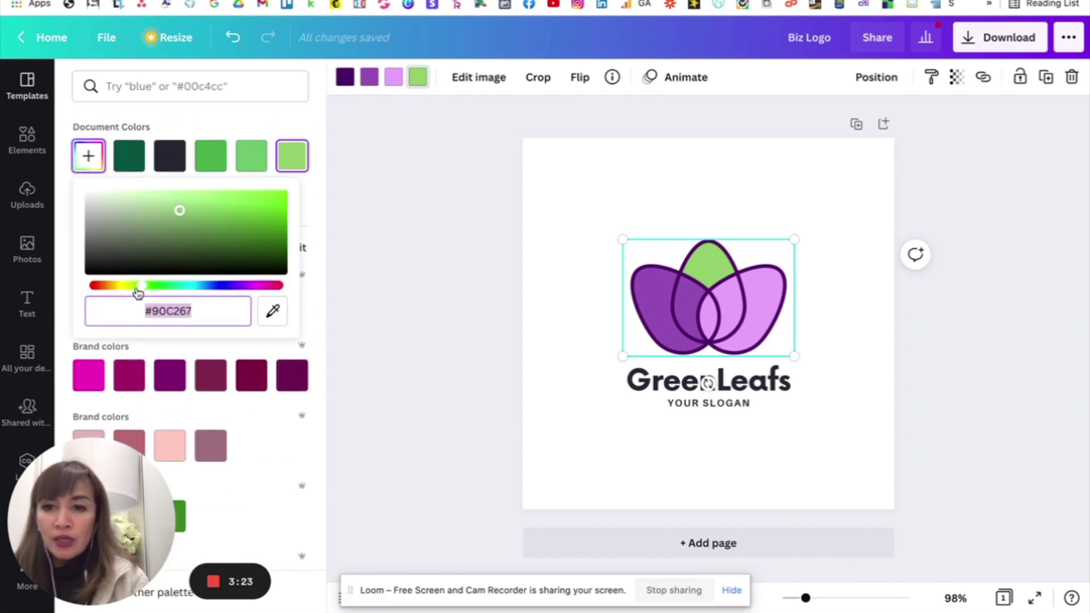
{"action": "left_click_drag", "start_coordinate": [139, 293], "coordinate": [248, 290]}
{"action": "left_click_drag", "start_coordinate": [179, 211], "coordinate": [107, 208]}
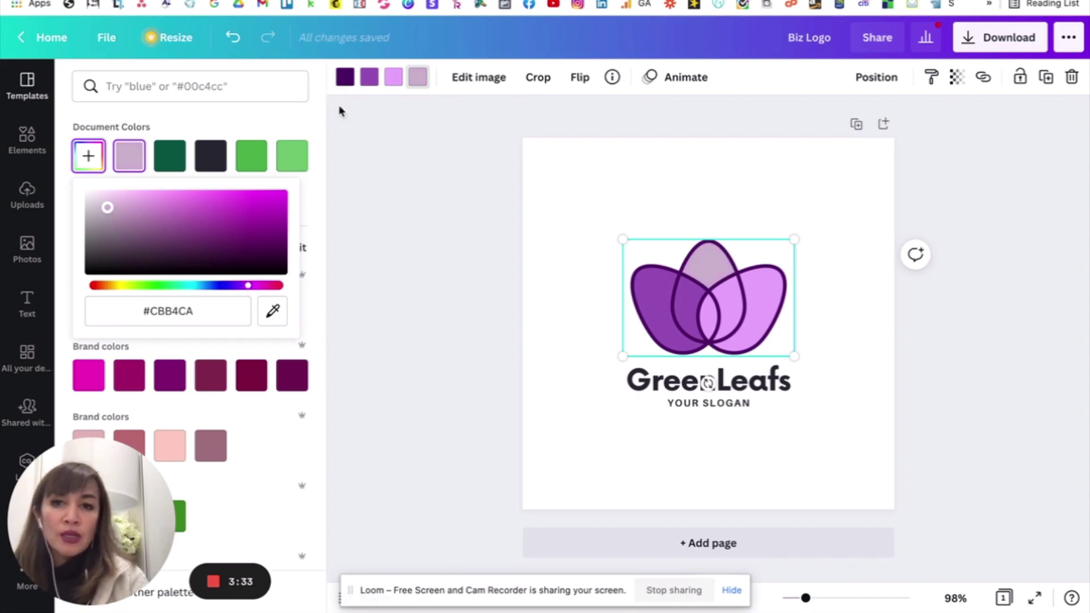
Replace the GreenLeafs title text with 'Low Carb Greens'.
{"action": "key", "text": "Escape"}
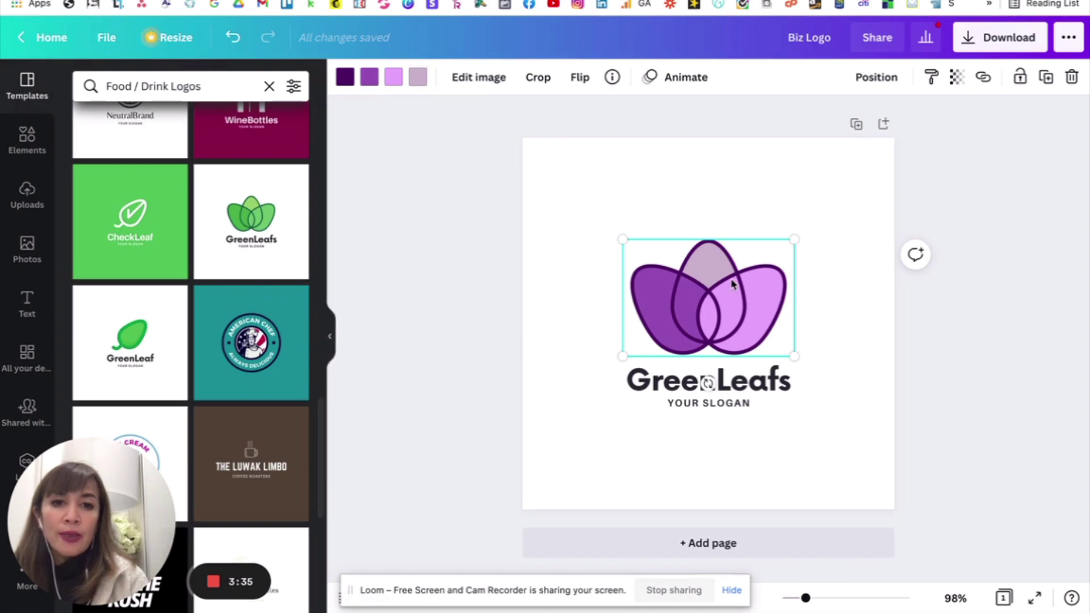
{"action": "left_click", "coordinate": [787, 389]}
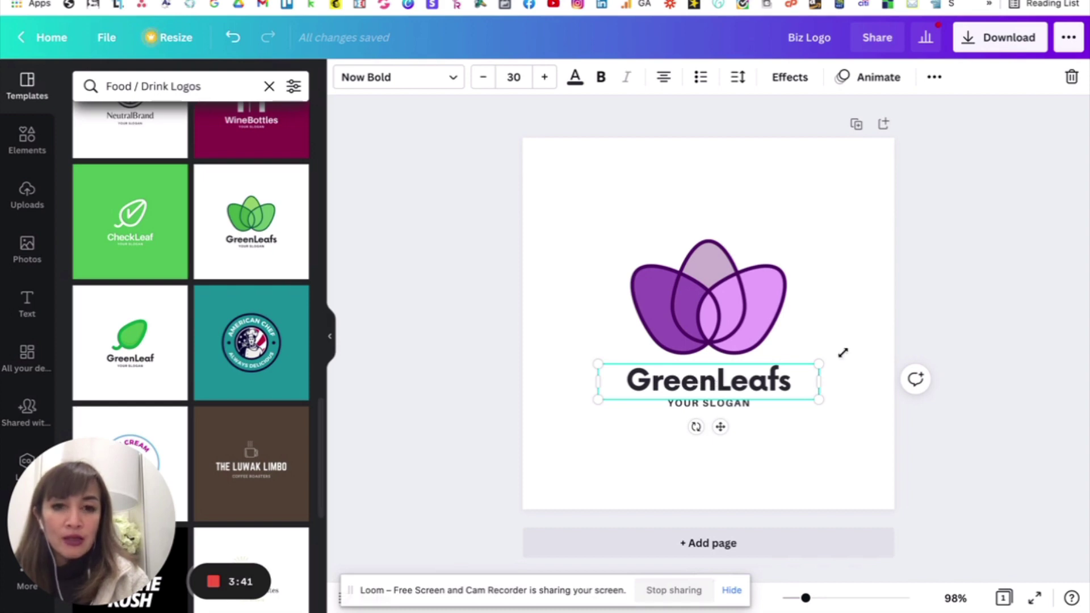
{"action": "left_click", "coordinate": [845, 301]}
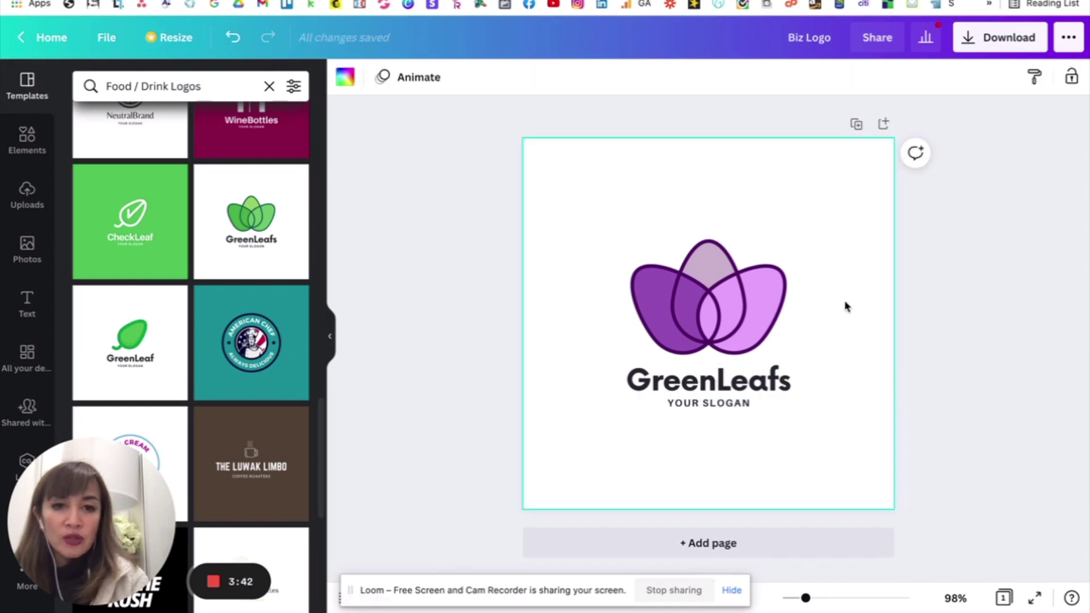
{"action": "left_click", "coordinate": [788, 386]}
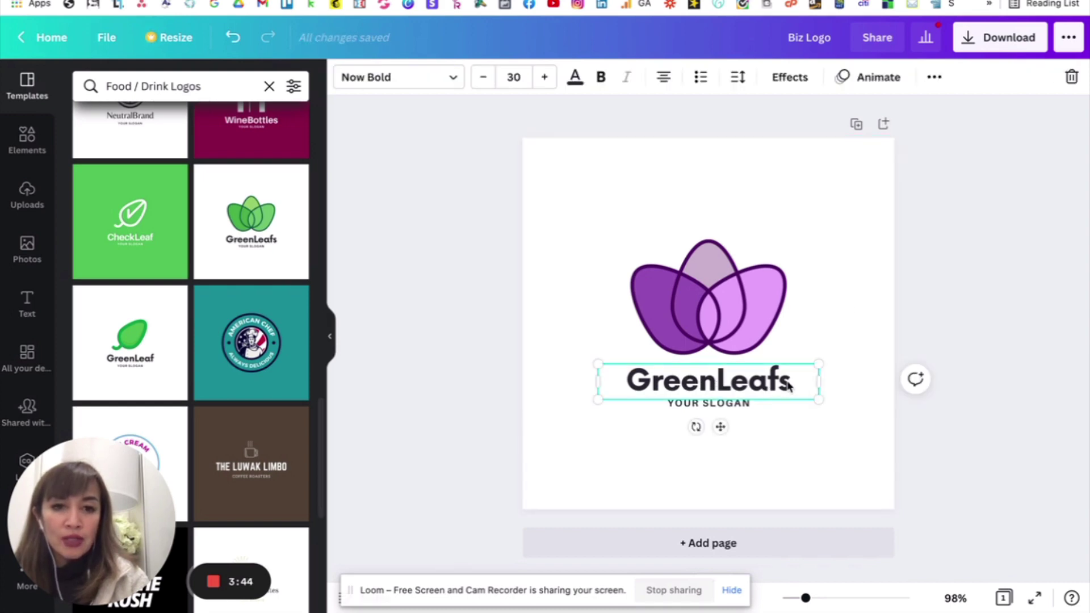
{"action": "double_click", "coordinate": [741, 389]}
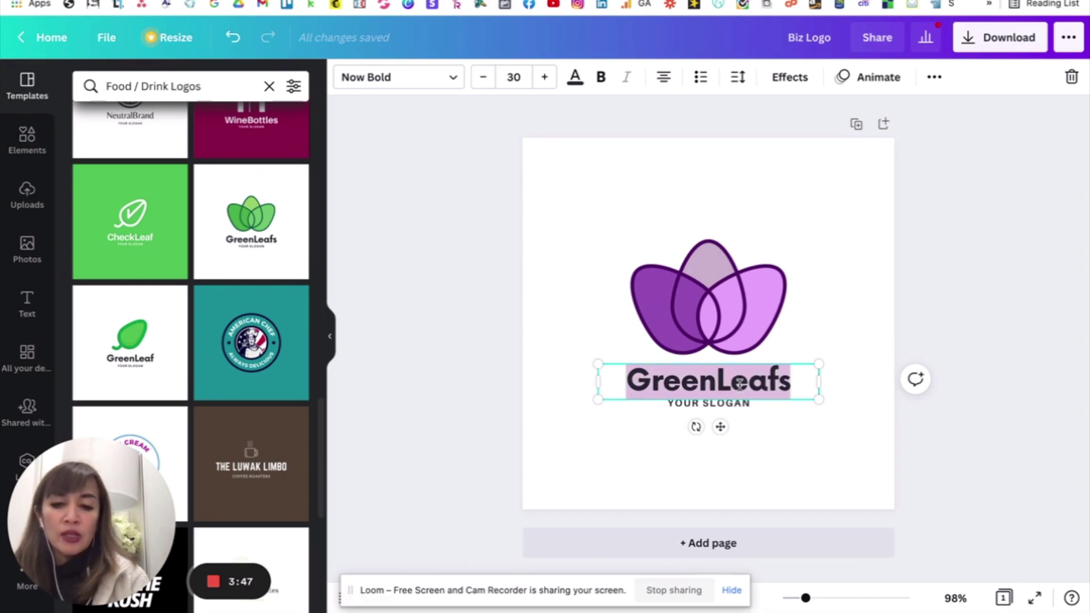
{"action": "type", "text": "L"}
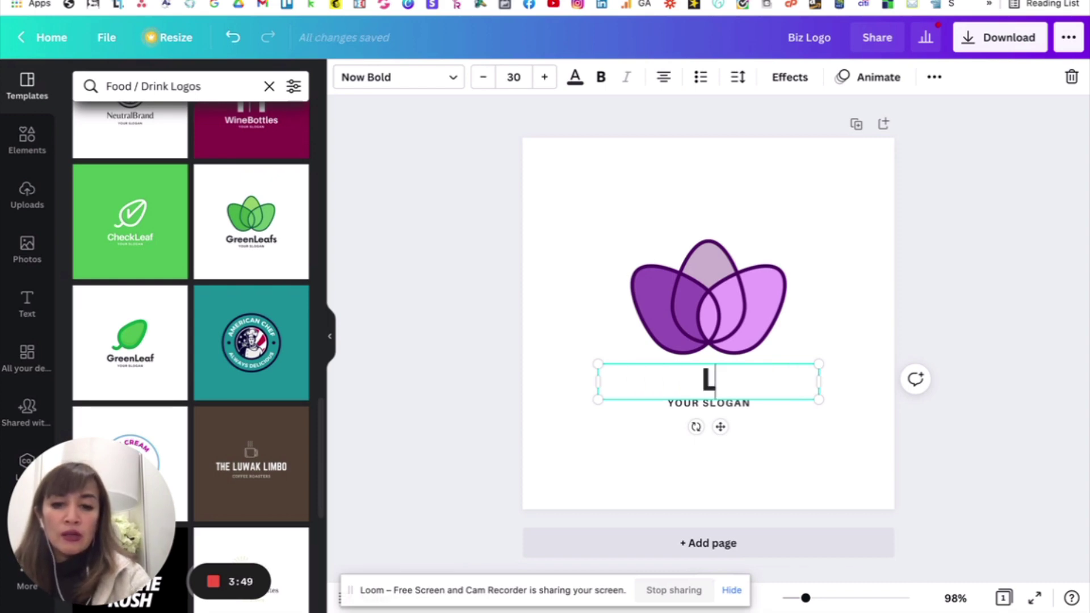
{"action": "type", "text": "ow Carb Greens"}
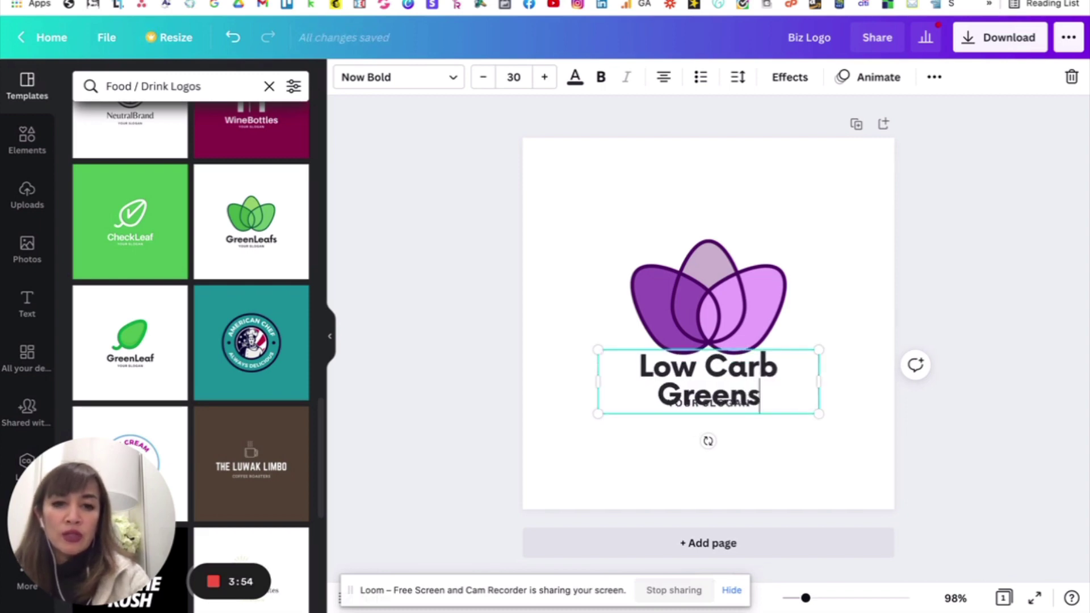
Widen the title box and set the title font size to 31 so it fits one line.
{"action": "left_click_drag", "start_coordinate": [820, 382], "coordinate": [880, 377]}
{"action": "double_click", "coordinate": [828, 382]}
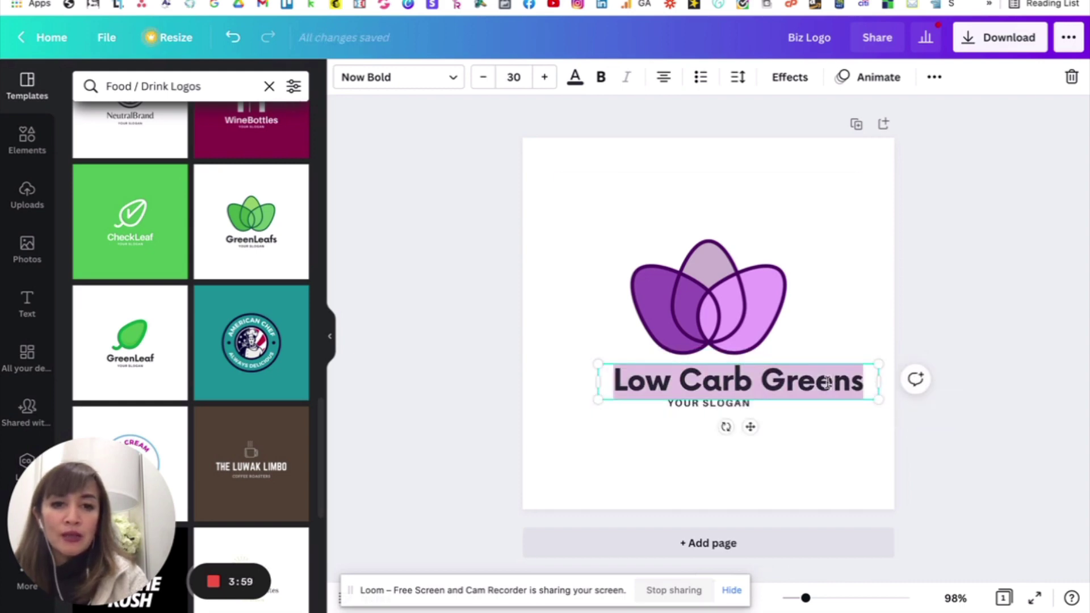
{"action": "left_click", "coordinate": [543, 77]}
{"action": "left_click", "coordinate": [543, 78]}
{"action": "left_click", "coordinate": [543, 78]}
{"action": "left_click", "coordinate": [542, 78]}
{"action": "left_click", "coordinate": [543, 78]}
{"action": "left_click", "coordinate": [543, 78]}
{"action": "left_click", "coordinate": [542, 78]}
{"action": "left_click", "coordinate": [542, 78]}
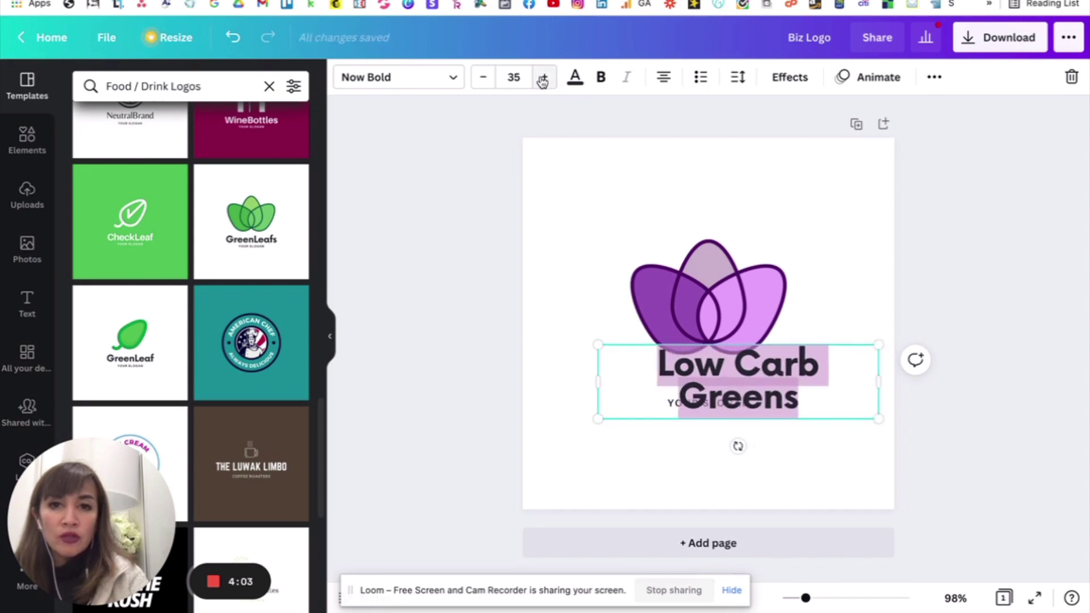
{"action": "left_click", "coordinate": [542, 78]}
{"action": "left_click", "coordinate": [483, 78]}
{"action": "left_click", "coordinate": [483, 77]}
{"action": "left_click", "coordinate": [483, 78]}
{"action": "left_click", "coordinate": [483, 78]}
{"action": "left_click", "coordinate": [483, 77]}
{"action": "left_click", "coordinate": [483, 78]}
{"action": "left_click", "coordinate": [483, 78]}
{"action": "left_click", "coordinate": [482, 78]}
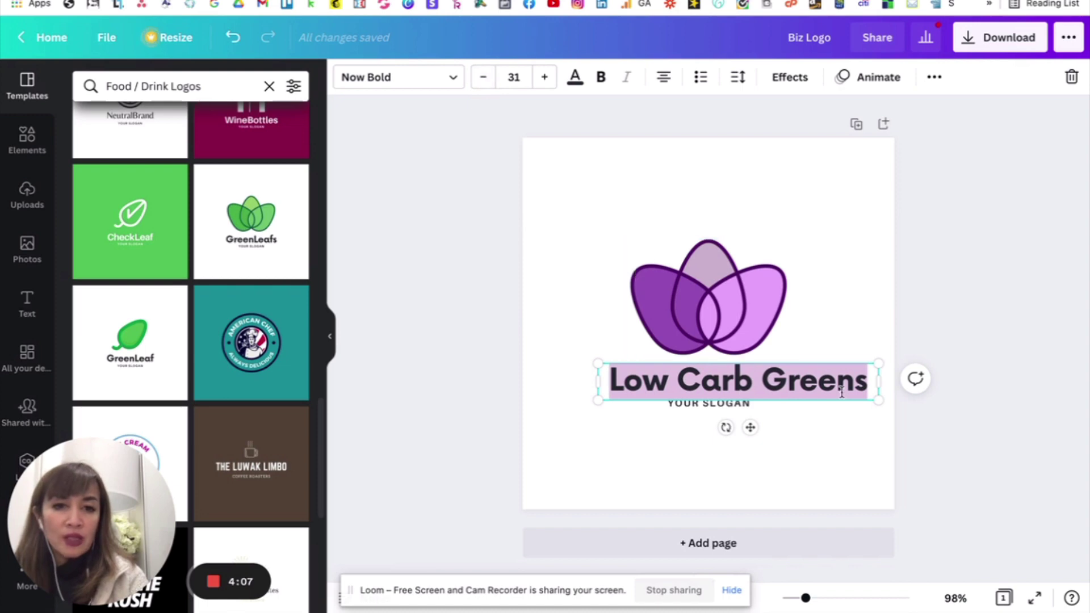
{"action": "left_click", "coordinate": [847, 283]}
Move the Low Carb Greens title to centre and apply the #4f1964 Document Colors swatch.
{"action": "left_click_drag", "start_coordinate": [828, 391], "coordinate": [778, 384]}
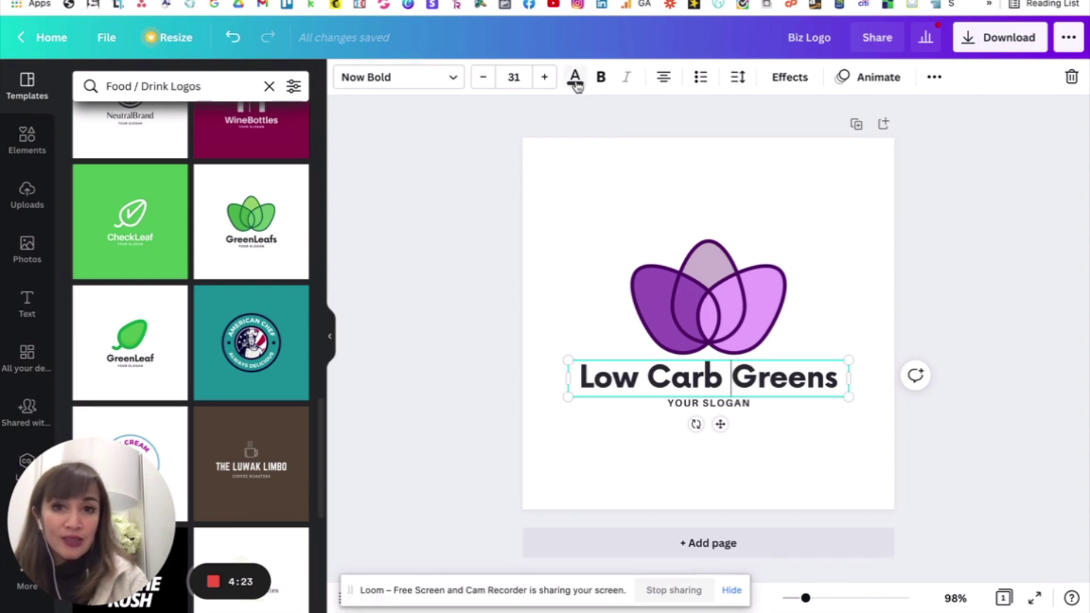
{"action": "left_click", "coordinate": [818, 377]}
{"action": "left_click", "coordinate": [823, 458]}
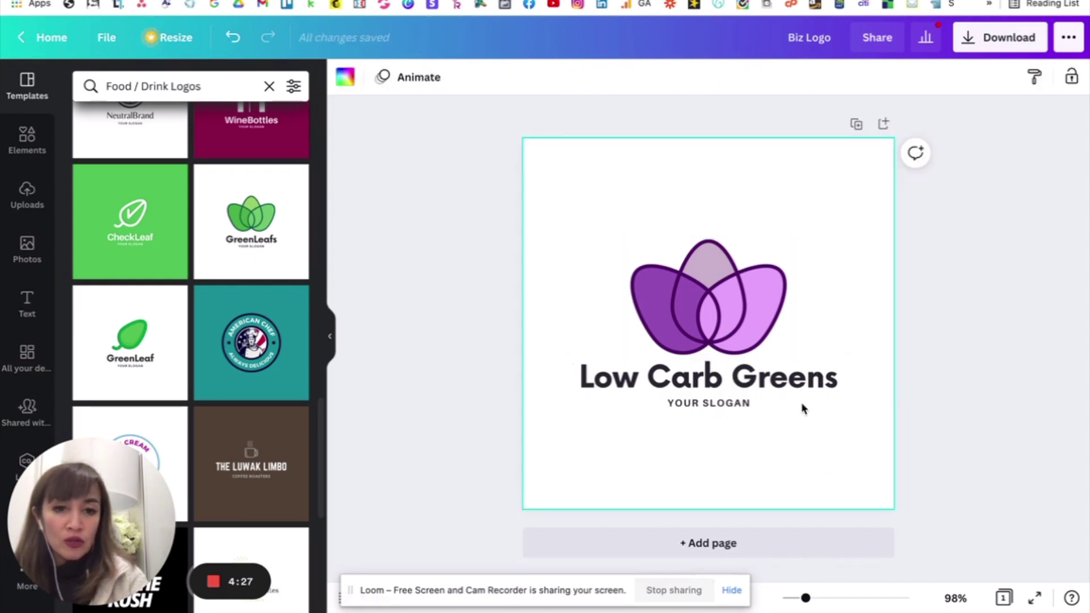
{"action": "left_click", "coordinate": [795, 384]}
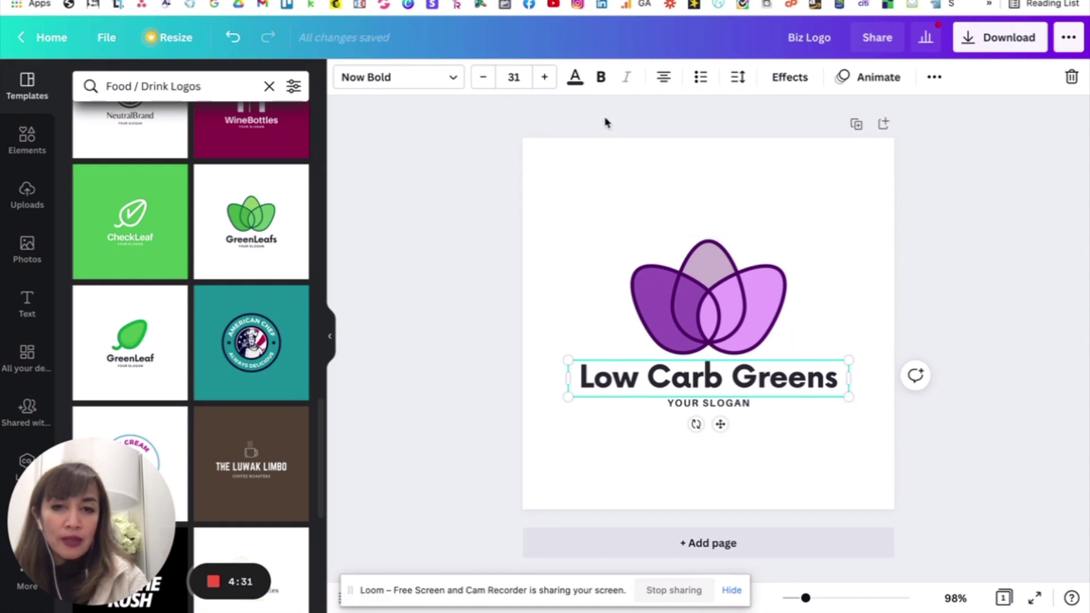
{"action": "left_click", "coordinate": [575, 78]}
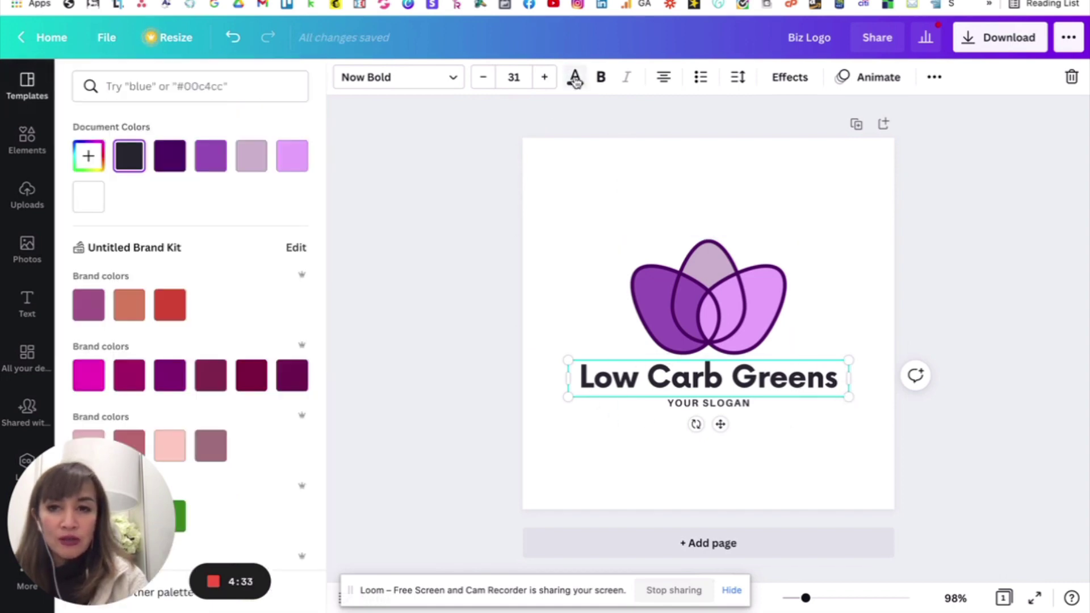
{"action": "left_click", "coordinate": [174, 164]}
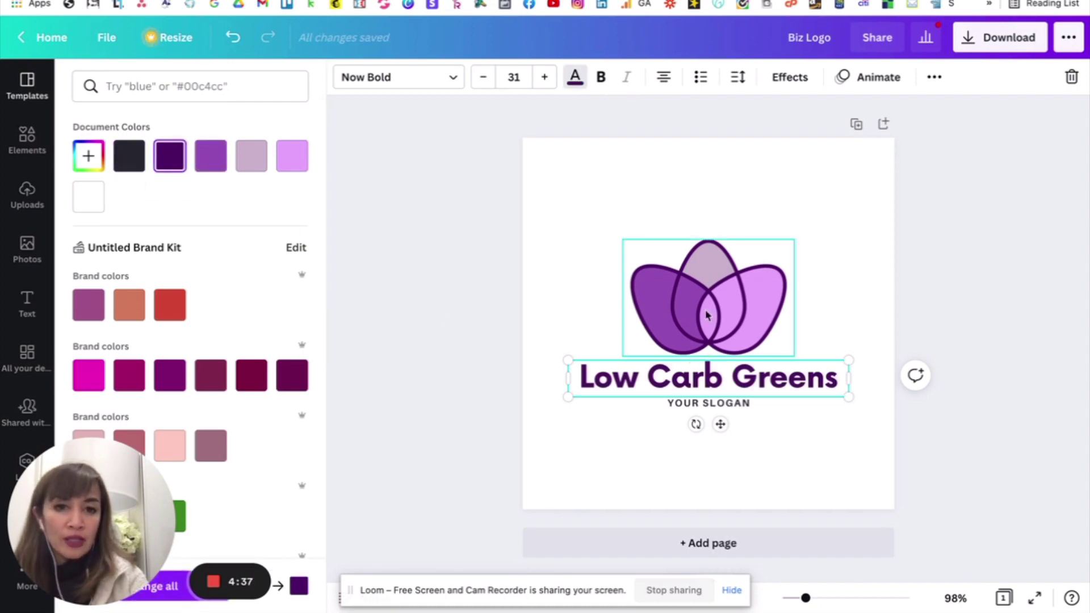
{"action": "key", "text": "Escape"}
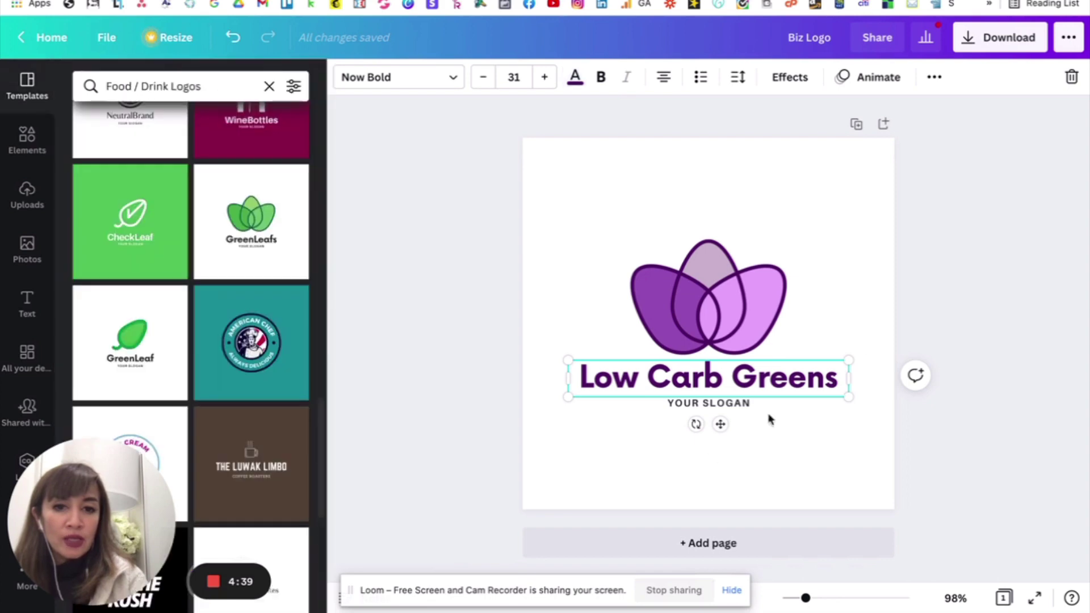
Change the YOUR SLOGAN placeholder to 'EAT CLEAN LOW CARB'.
{"action": "left_click", "coordinate": [730, 403]}
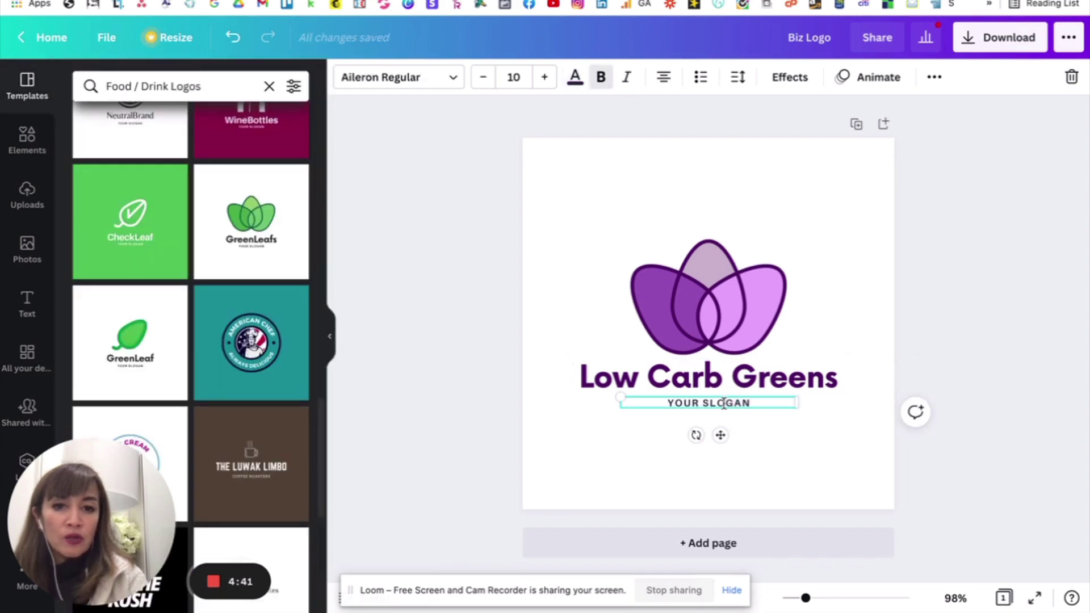
{"action": "left_click", "coordinate": [722, 403]}
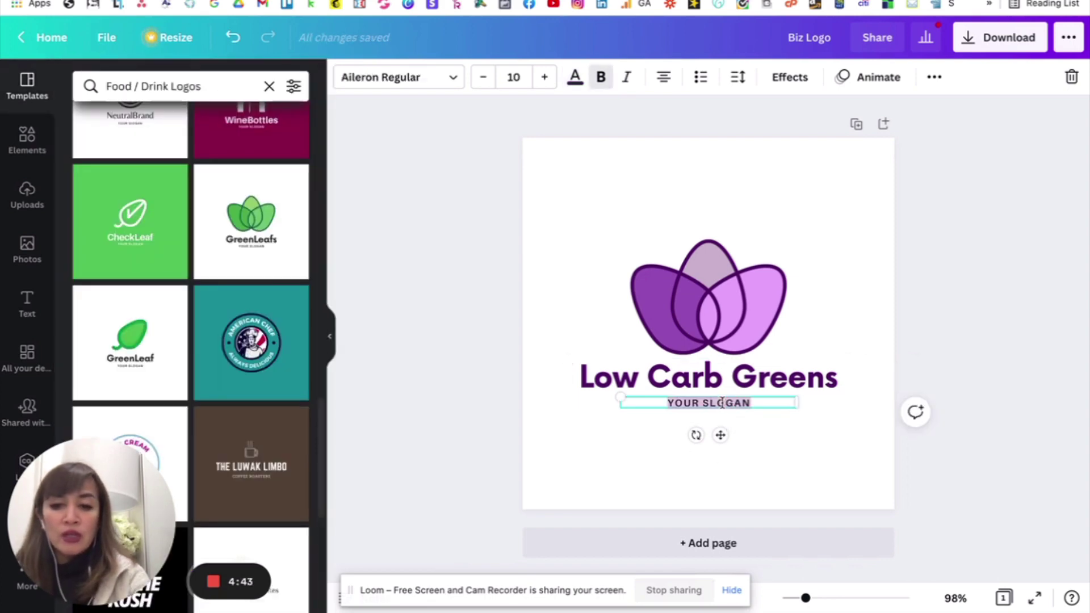
{"action": "type", "text": "CLEAN"}
{"action": "key", "text": "BackSpace"}
{"action": "key", "text": "BackSpace"}
{"action": "key", "text": "BackSpace"}
{"action": "key", "text": "BackSpace"}
{"action": "key", "text": "BackSpace"}
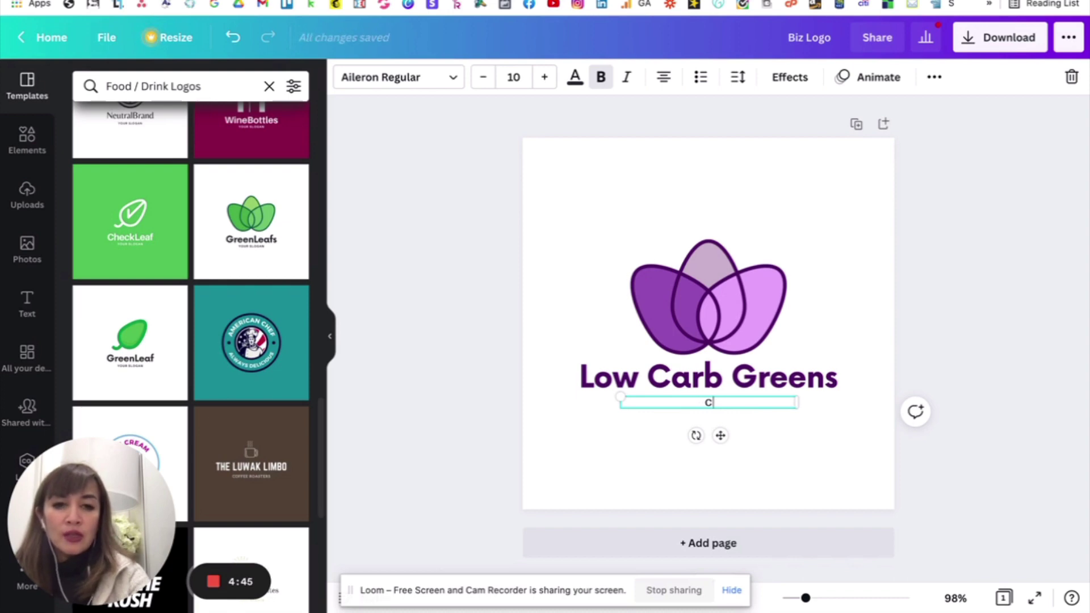
{"action": "type", "text": "EAT CLEA"}
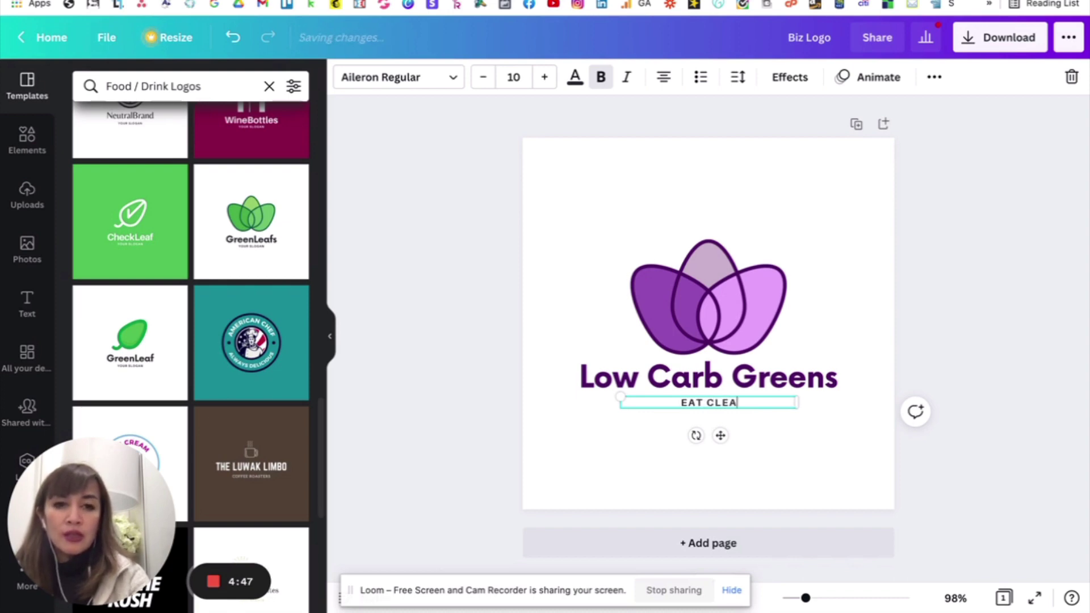
{"action": "type", "text": "N LOW CARB"}
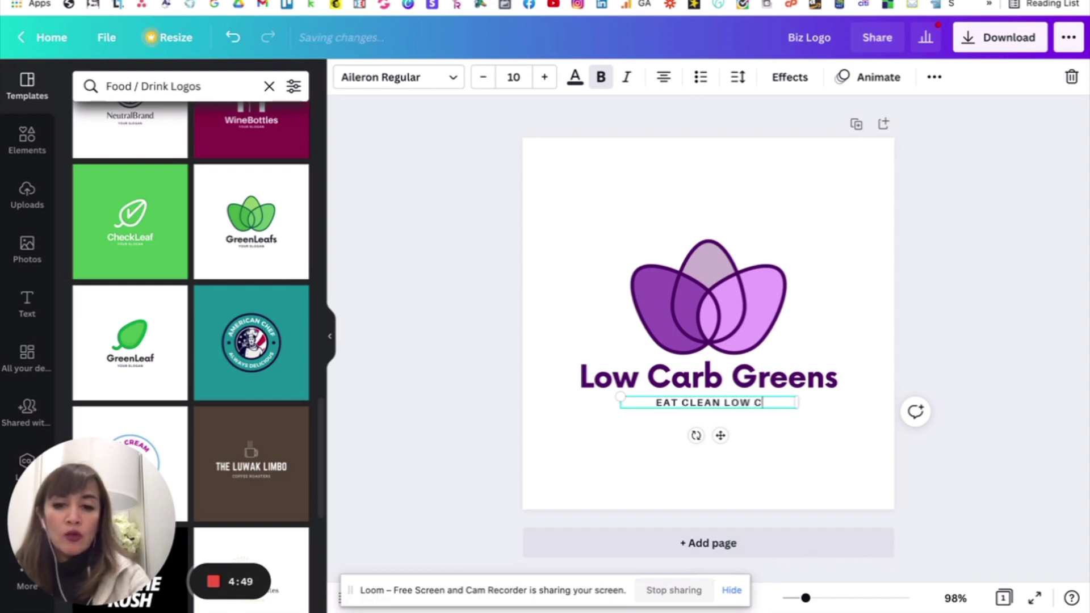
{"action": "left_click", "coordinate": [1001, 293]}
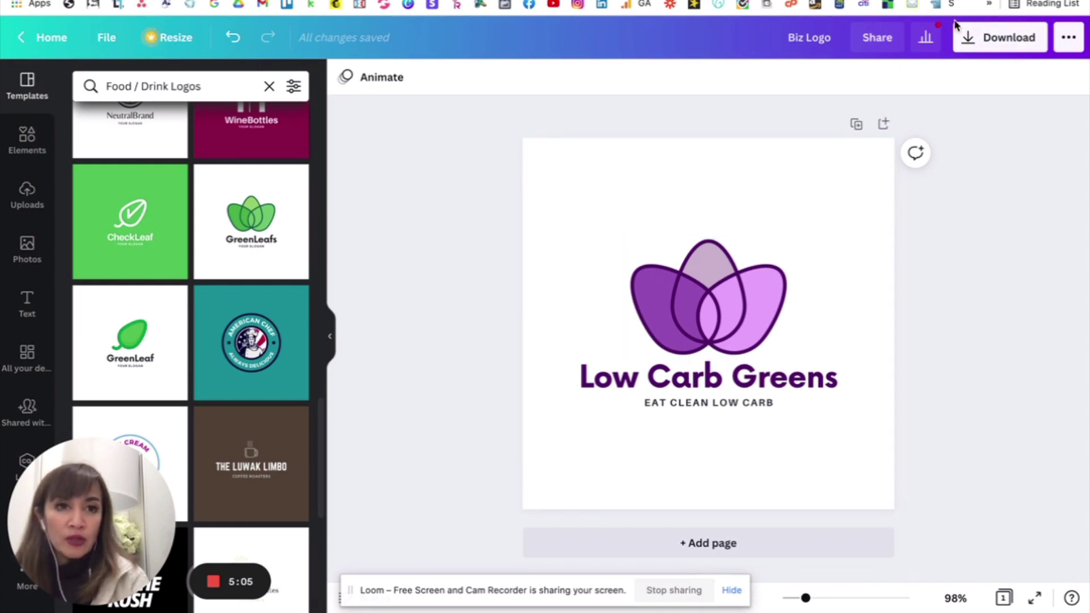
Download Biz Logo as a PNG with a transparent background.
{"action": "left_click", "coordinate": [966, 47]}
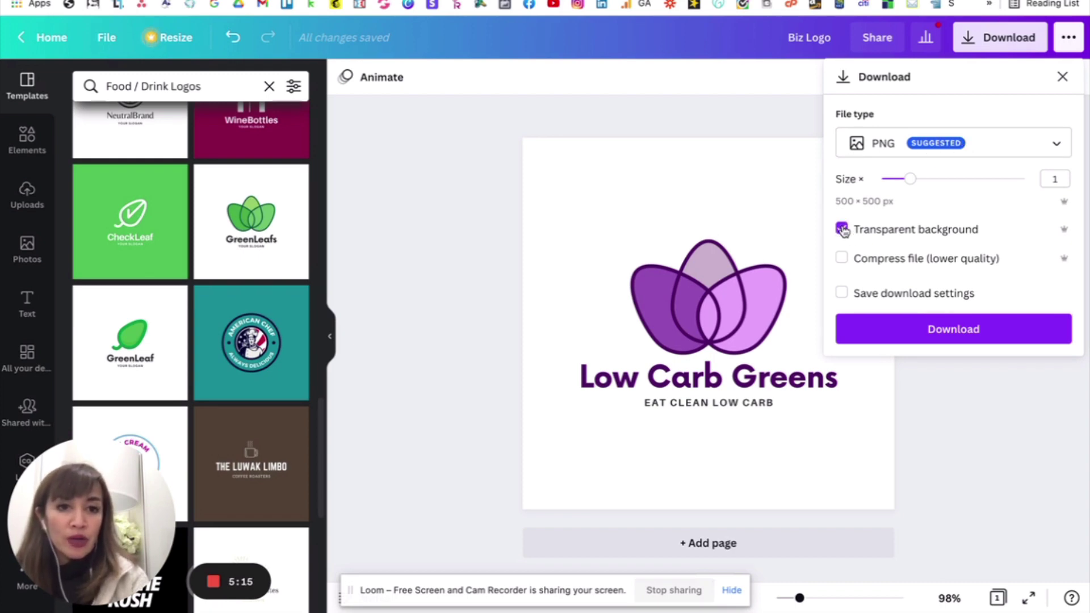
{"action": "left_click", "coordinate": [934, 328]}
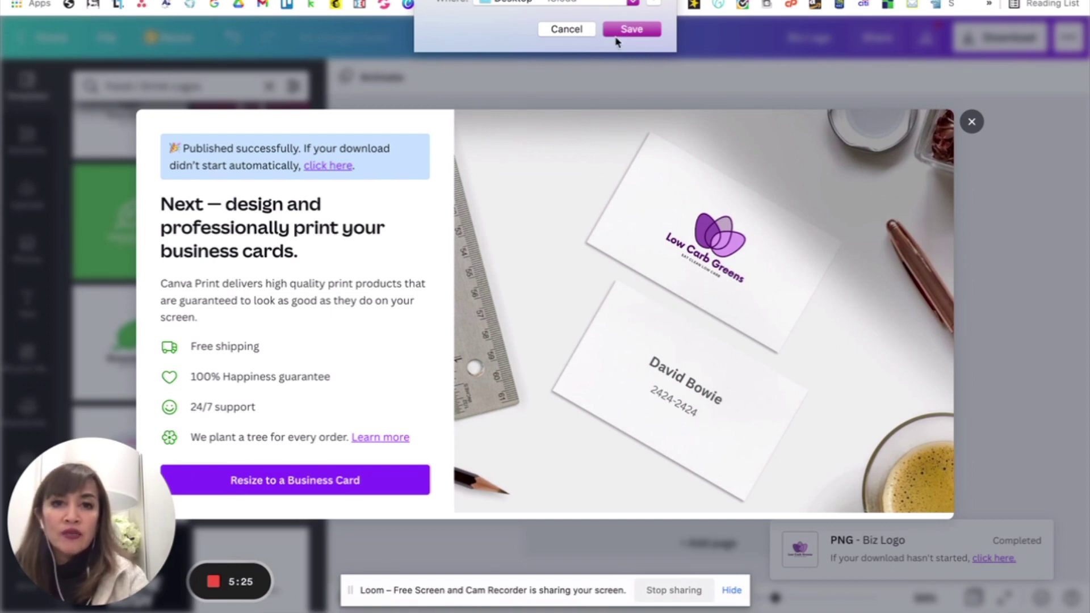
Save the PNG file, dismiss the business-card offer, and close the Download panel.
{"action": "left_click", "coordinate": [625, 30]}
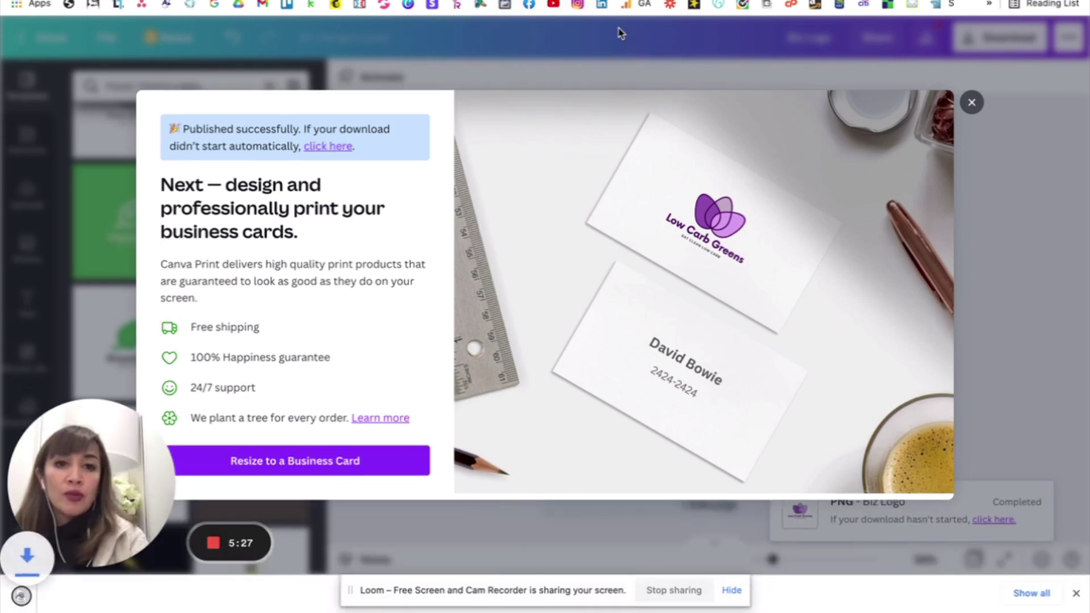
{"action": "left_click", "coordinate": [971, 100]}
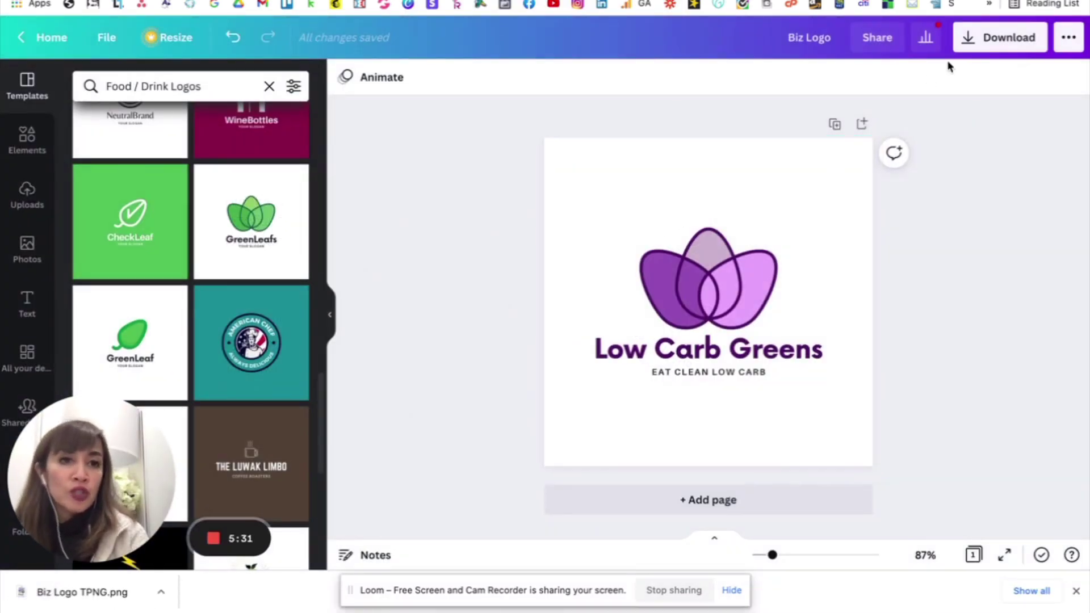
{"action": "left_click", "coordinate": [965, 41]}
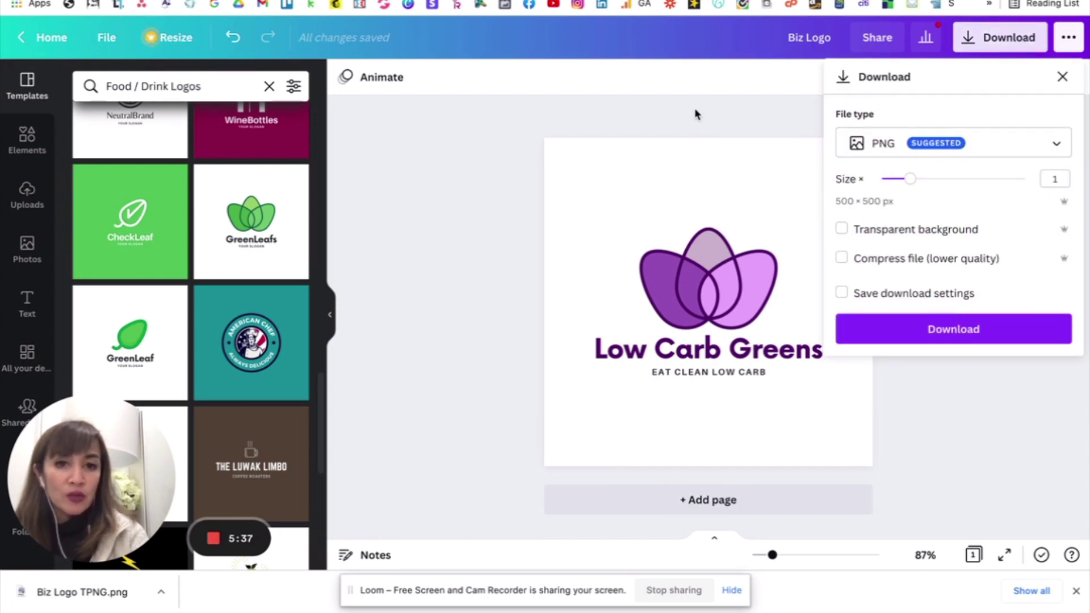
{"action": "left_click", "coordinate": [857, 163]}
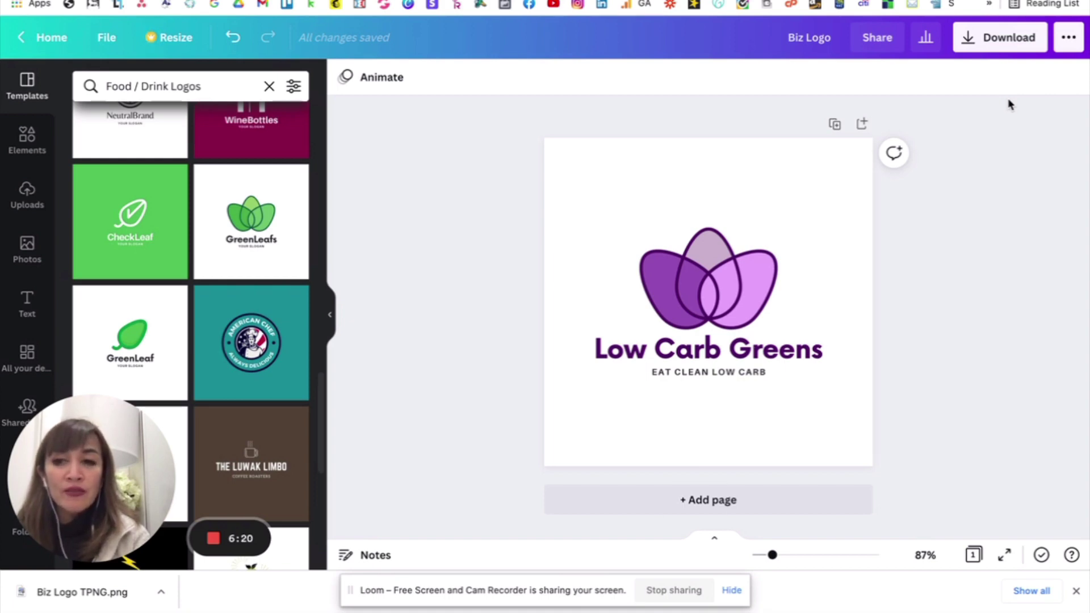
{"action": "scroll", "coordinate": [250, 267], "scroll_direction": "up", "scroll_amount": 5}
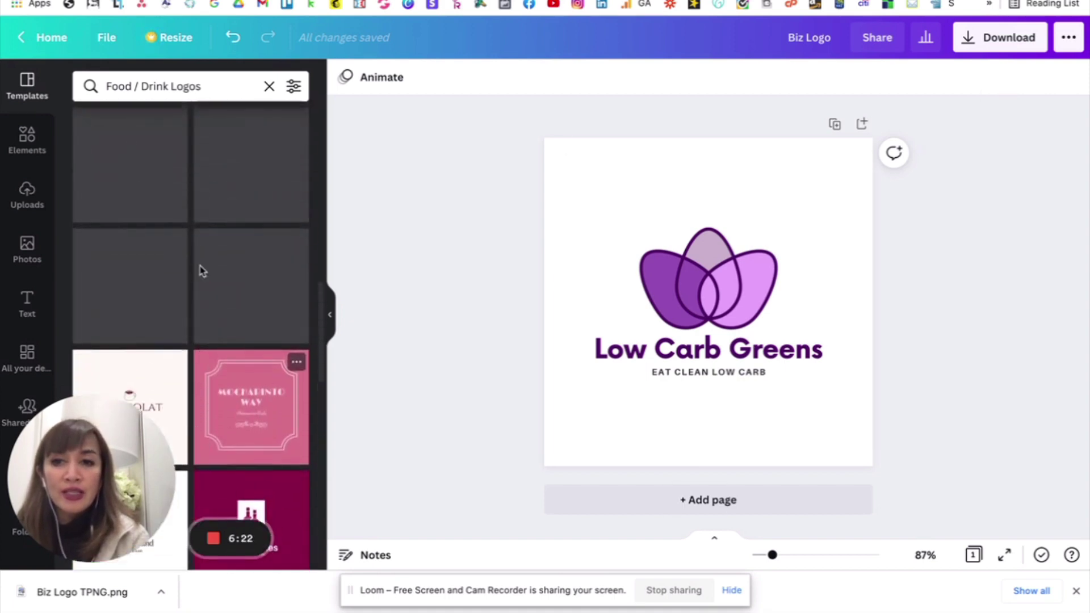
{"action": "scroll", "coordinate": [203, 270], "scroll_direction": "up", "scroll_amount": 2}
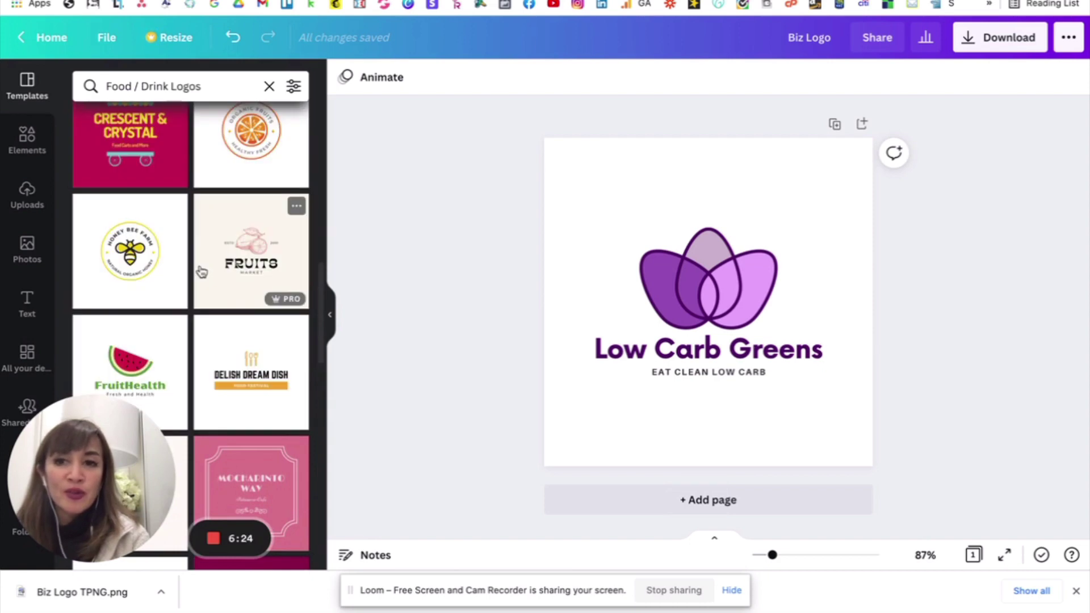